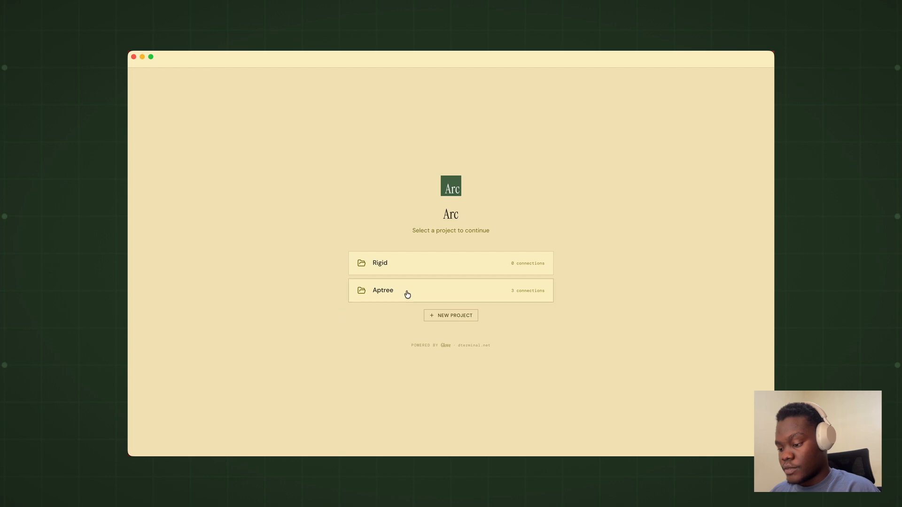
Step: Open the Aptree project and look over its workspace overview down to the saved query highlights
left_click(401, 293)
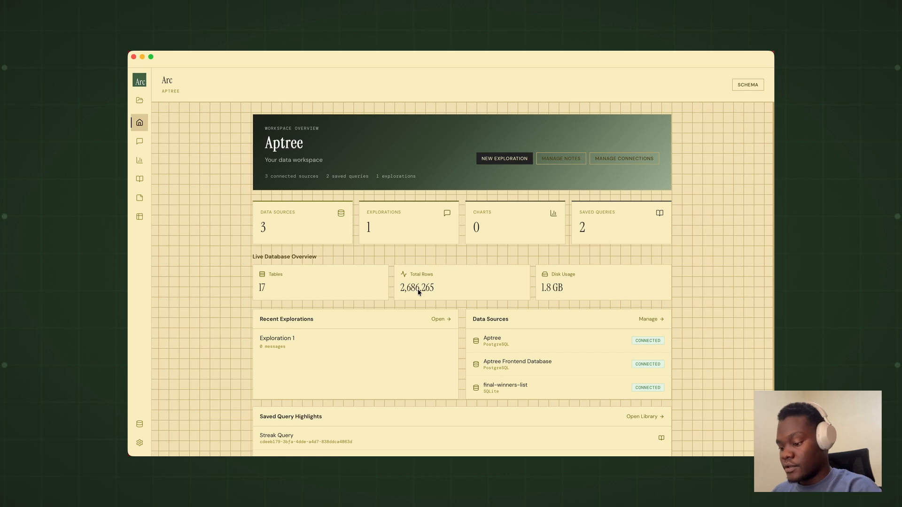
scroll(419, 291, "down", 1)
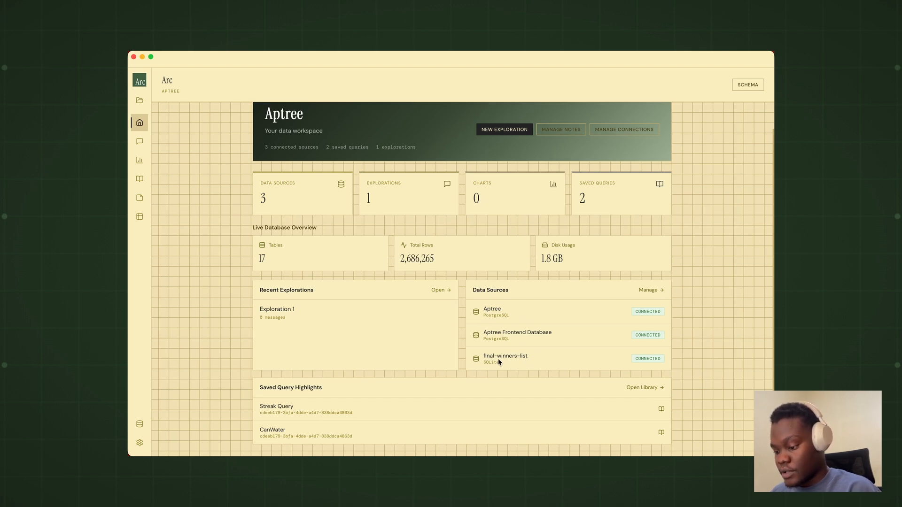
scroll(498, 359, "up", 2)
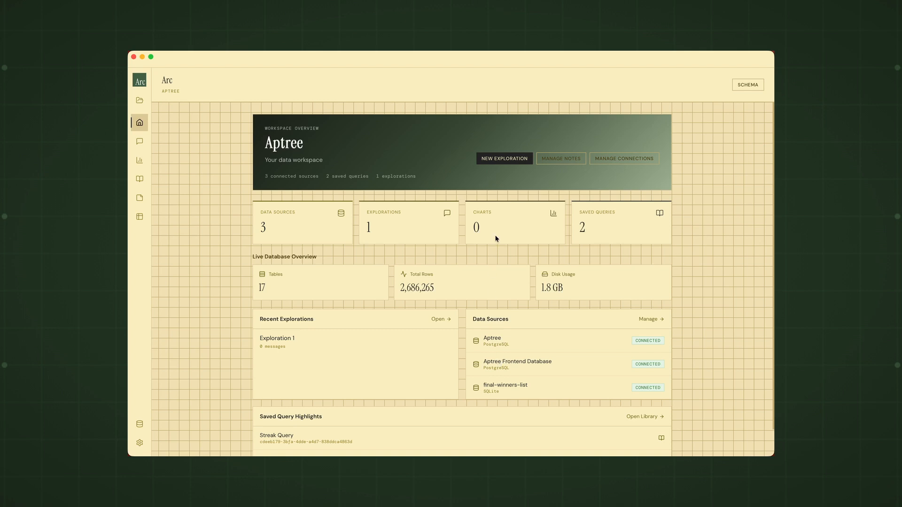
Step: Go from the workspace overview to an exploration on the Aptree connection and send the message "hi"
left_click(492, 159)
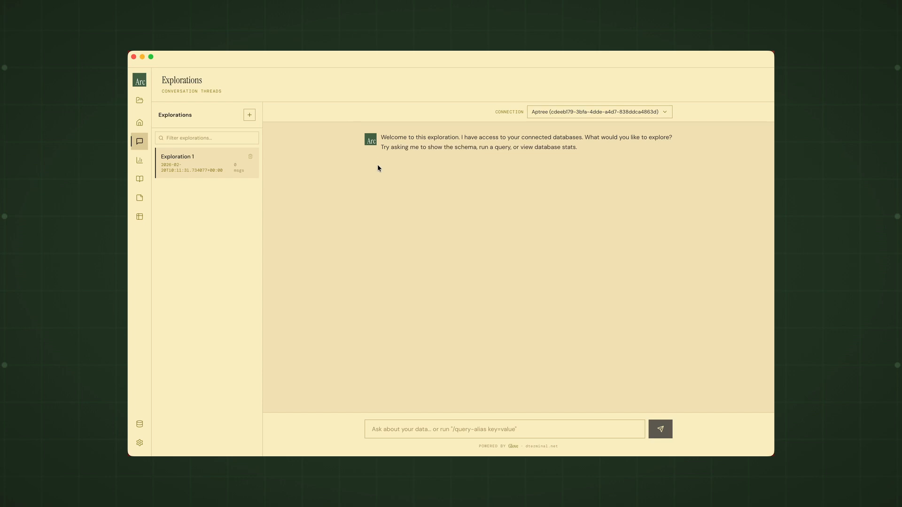
left_click(402, 428)
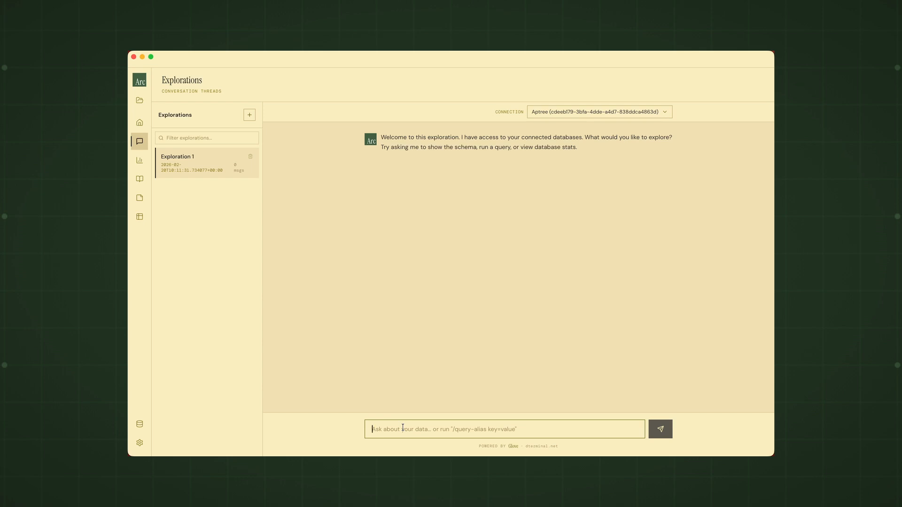
type("hi")
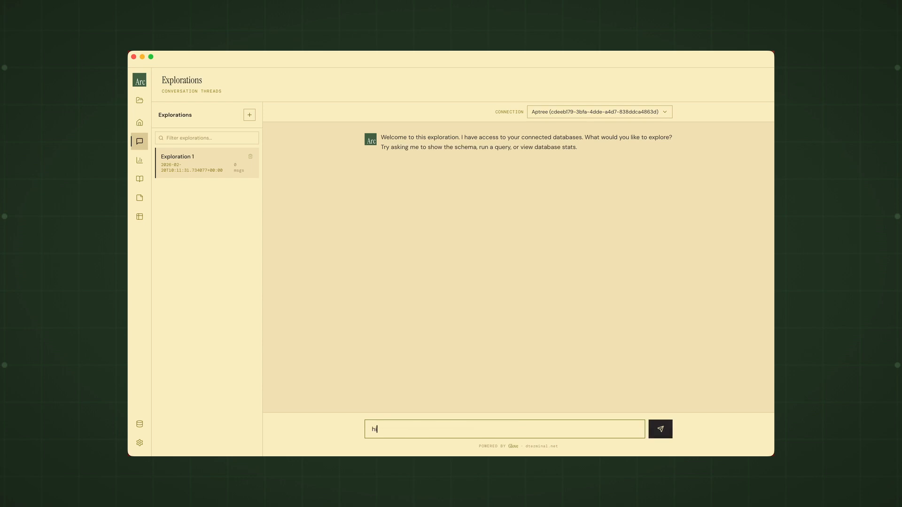
key("Return")
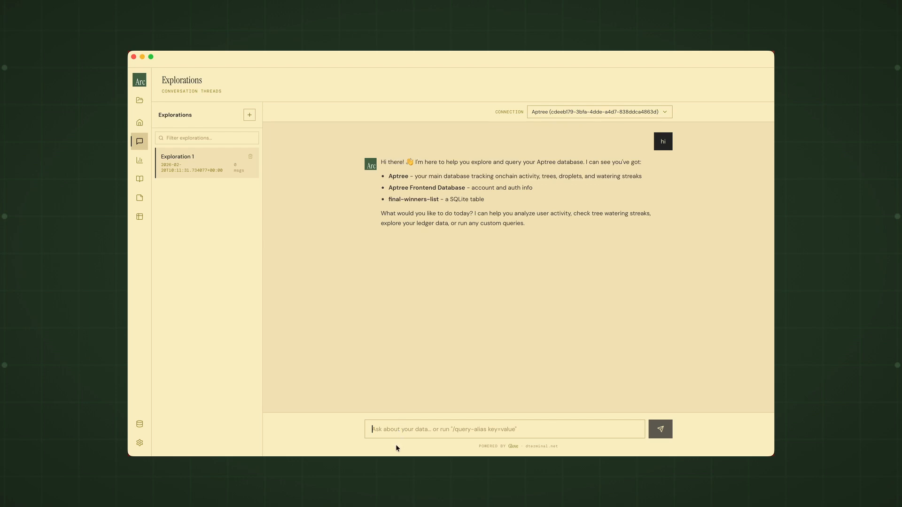
Step: Ask the assistant "Tell me about aptree" and look through the database tables in its reply
type("tell")
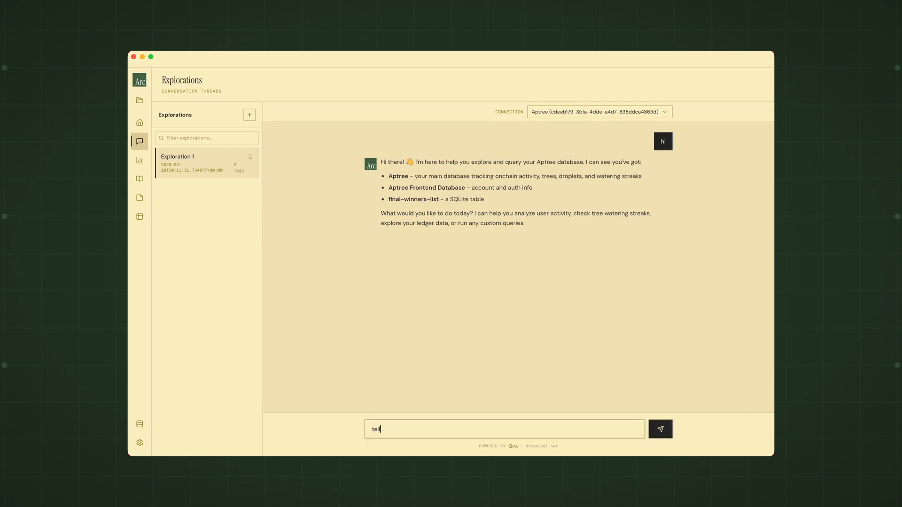
key("BackSpace")
key("BackSpace")
key("BackSpace")
key("BackSpace")
type("Tell me about aptree")
key("Return")
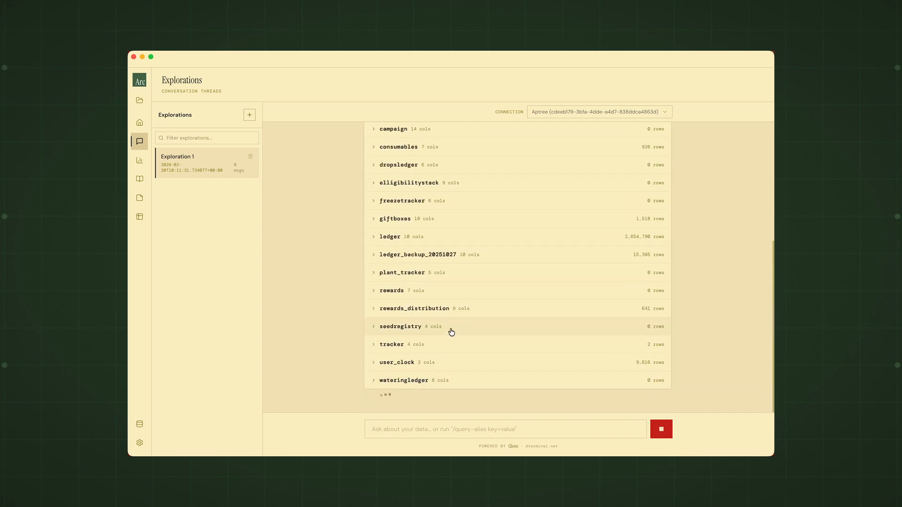
scroll(451, 332, "up", 4)
scroll(450, 332, "down", 5)
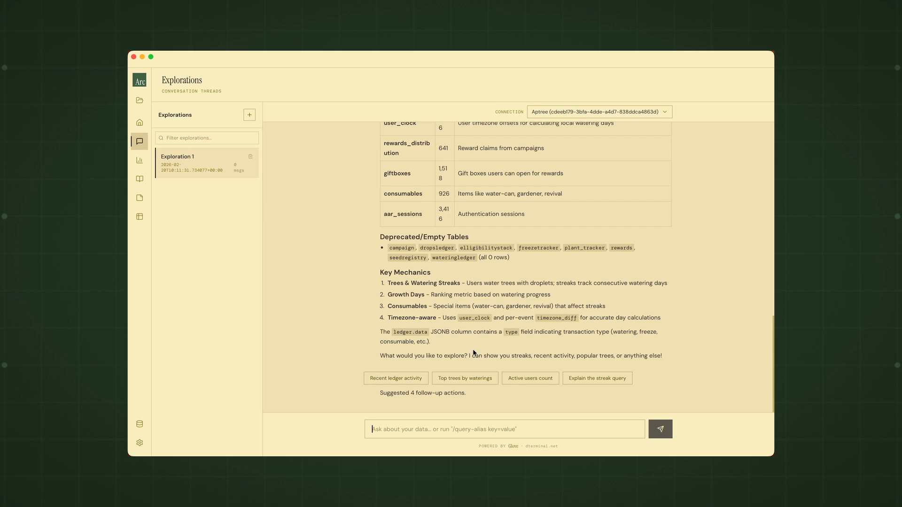
Step: Run the suggested follow-up "Top trees by waterings" and save its Top 20 Most Watered Trees chart
left_click(465, 382)
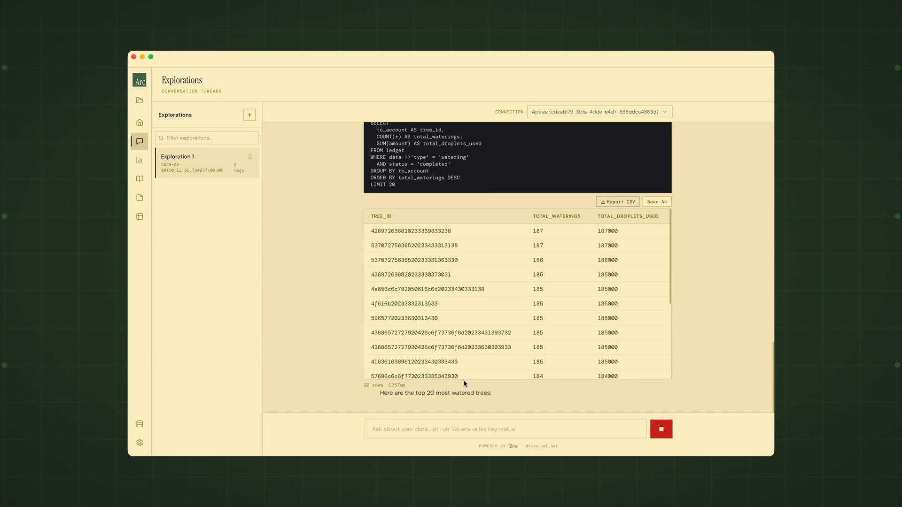
scroll(662, 306, "up", 2)
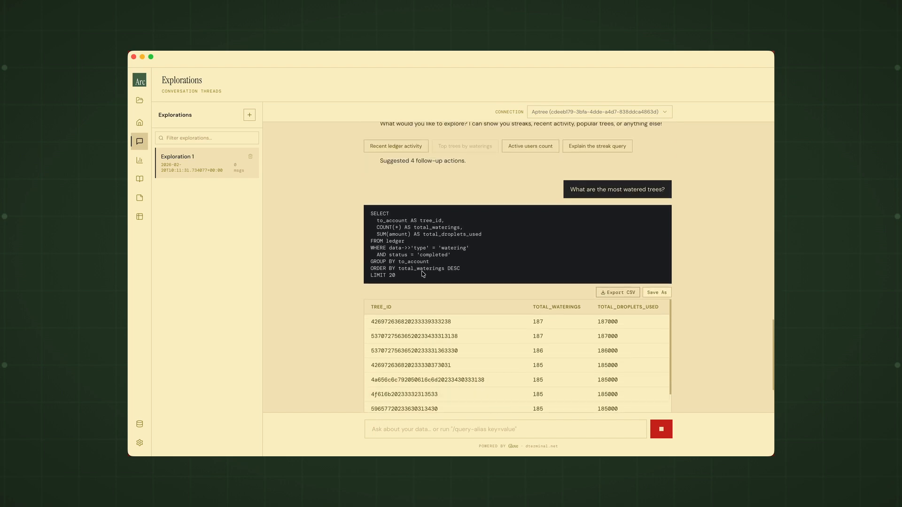
scroll(395, 269, "down", 2)
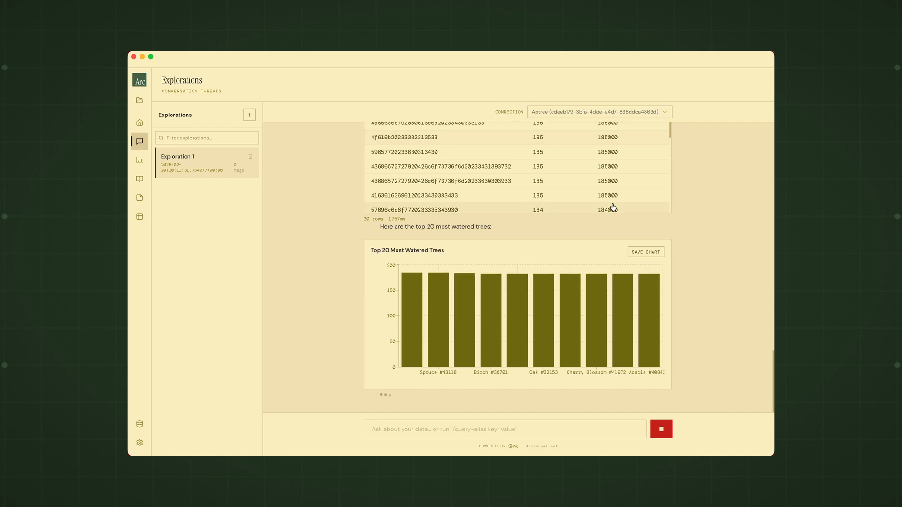
scroll(649, 193, "up", 5)
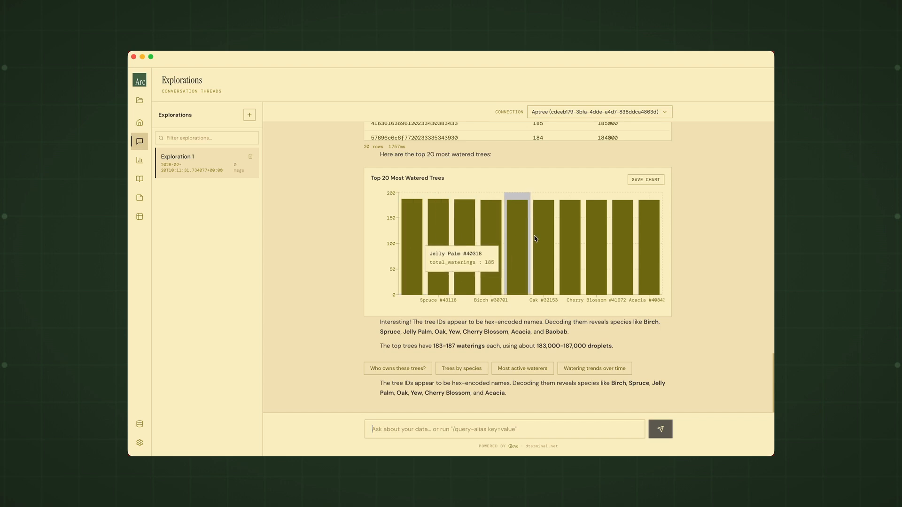
mouse_move(611, 207)
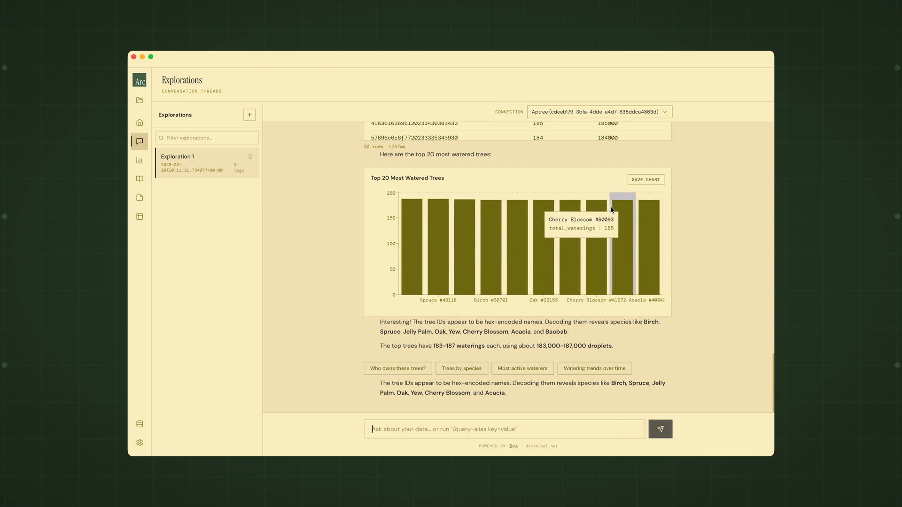
left_click(649, 180)
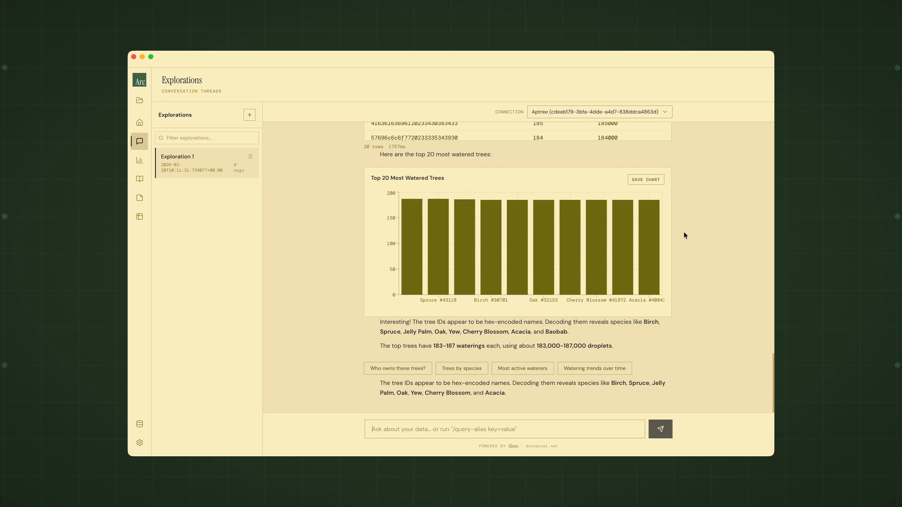
mouse_move(628, 225)
Step: Run the suggested follow-up "Who owns these trees?" beneath the most watered trees analysis
left_click_drag(570, 332, 441, 329)
left_click(563, 348)
left_click(411, 370)
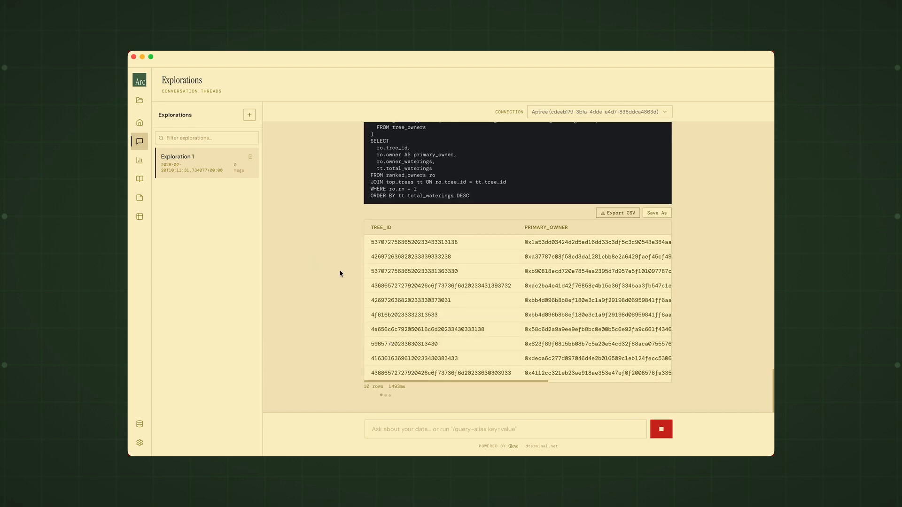
Step: Examine the tree ownership SQL queries, their result tables and the conversation summary in the reply
scroll(339, 269, "up", 6)
scroll(339, 273, "down", 6)
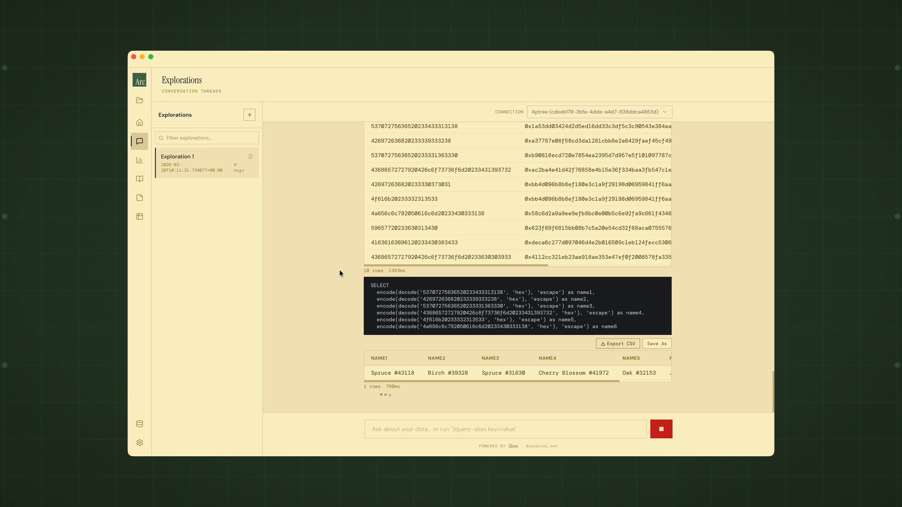
scroll(339, 273, "up", 6)
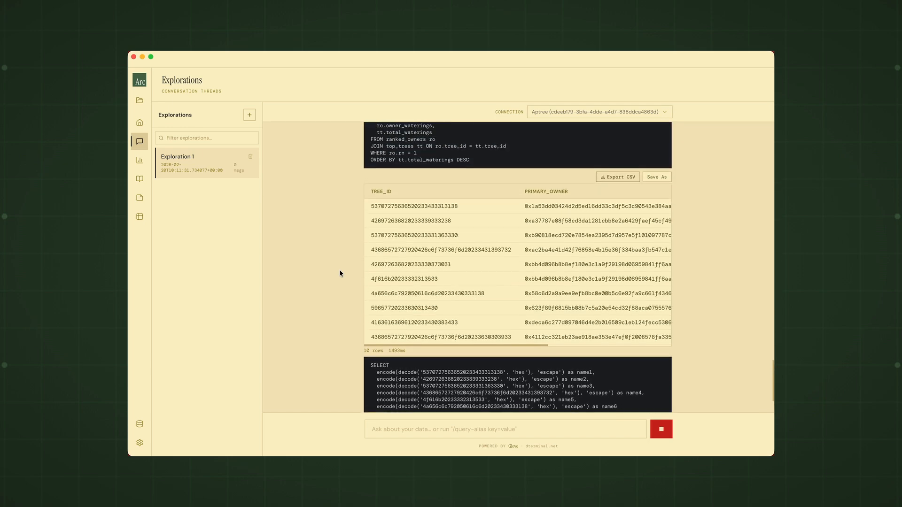
scroll(340, 271, "up", 2)
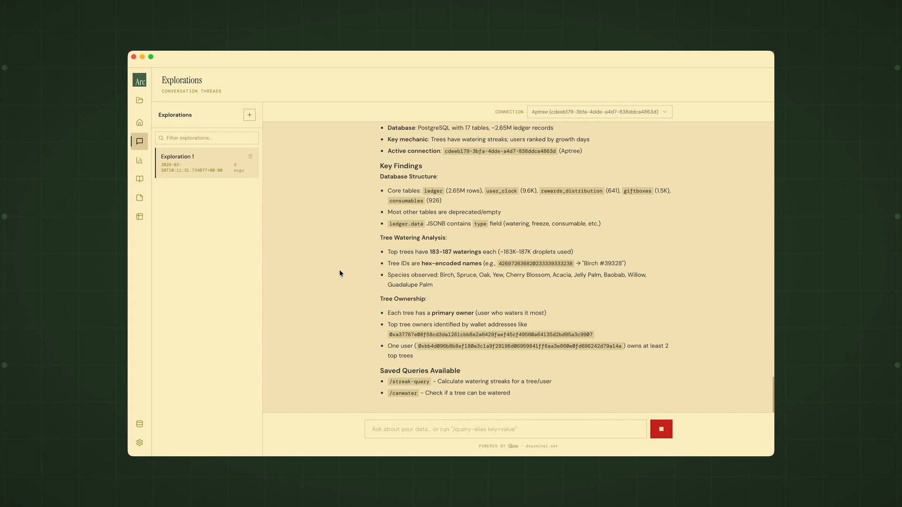
scroll(371, 280, "up", 5)
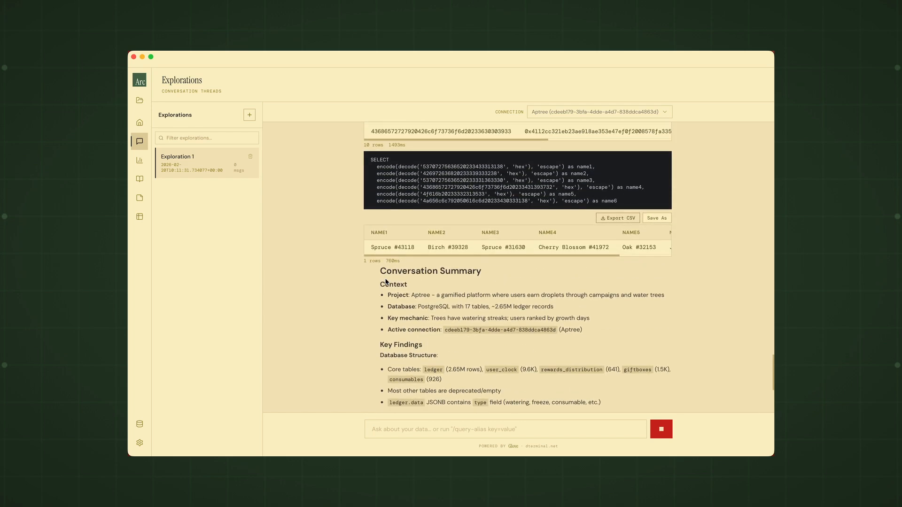
scroll(385, 281, "down", 4)
scroll(385, 281, "up", 3)
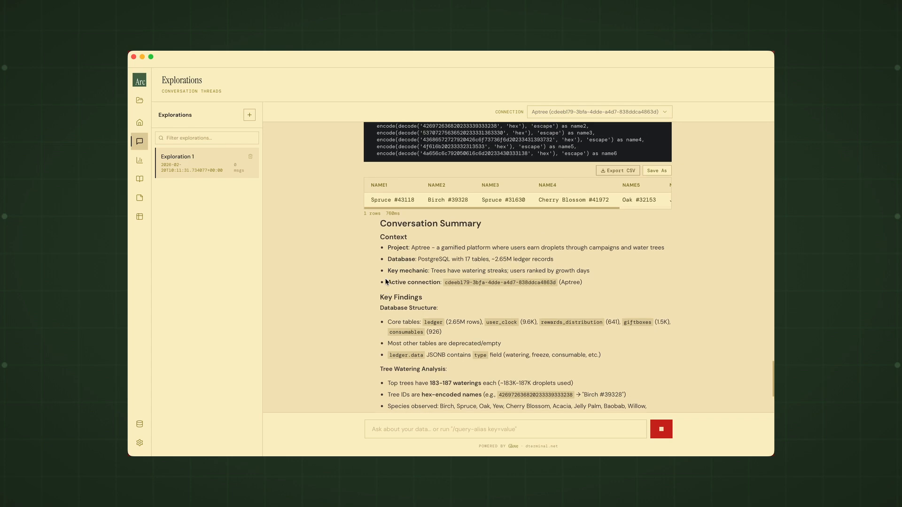
scroll(386, 282, "up", 8)
scroll(386, 281, "up", 2)
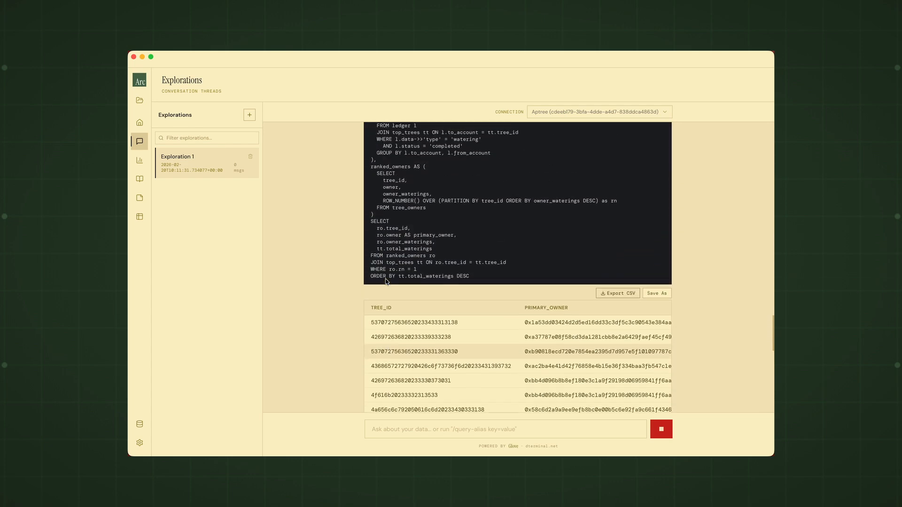
scroll(386, 282, "up", 7)
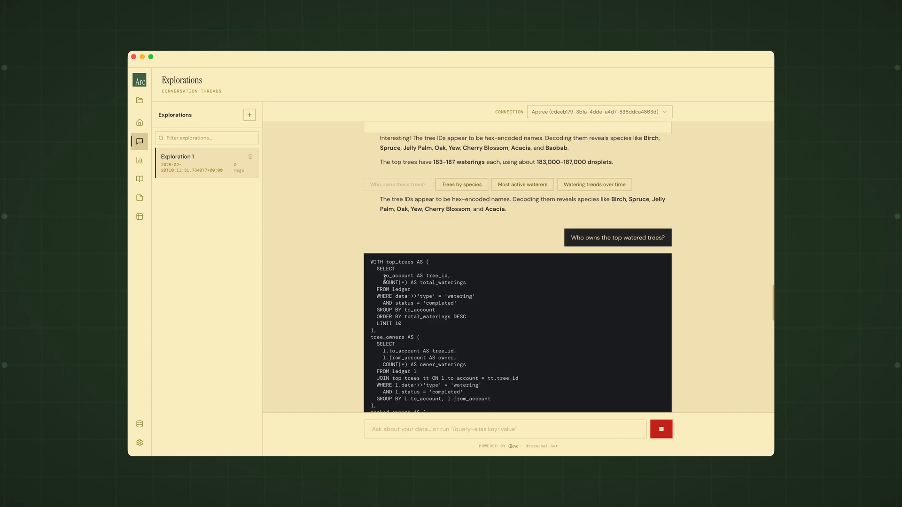
scroll(385, 279, "down", 15)
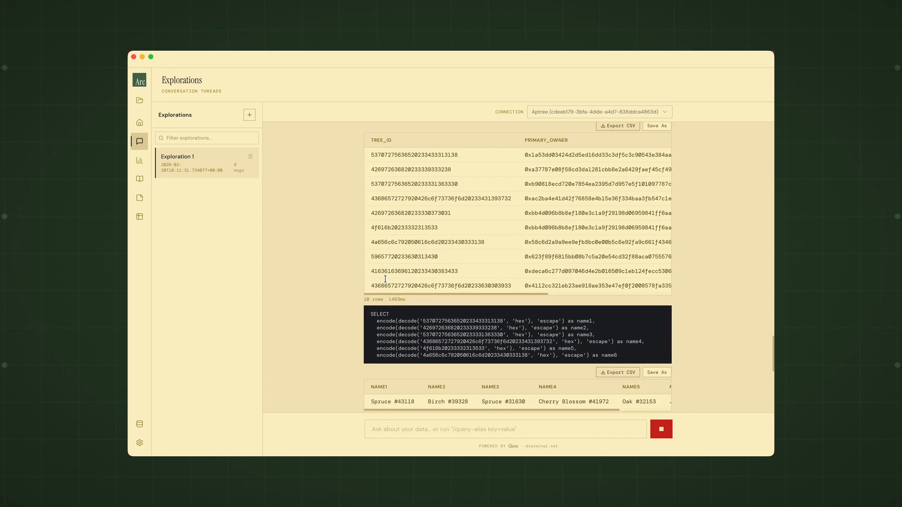
scroll(386, 281, "down", 4)
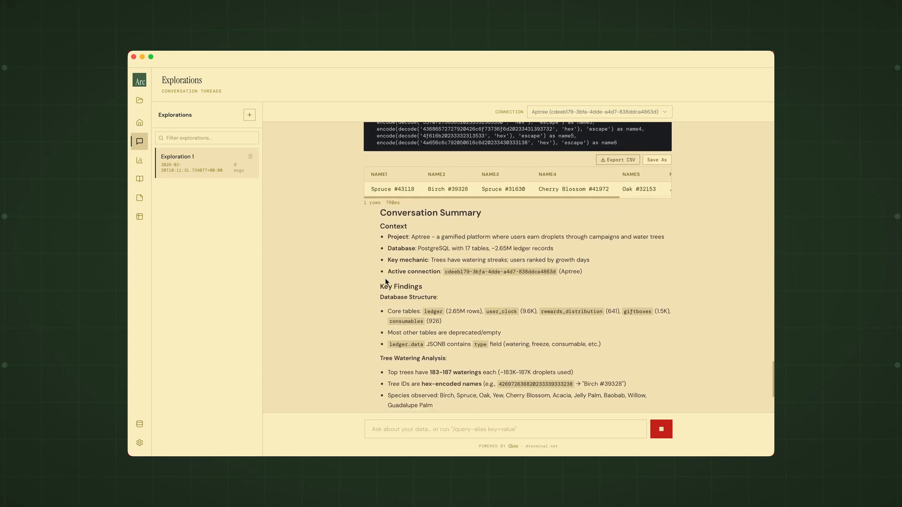
scroll(385, 281, "down", 3)
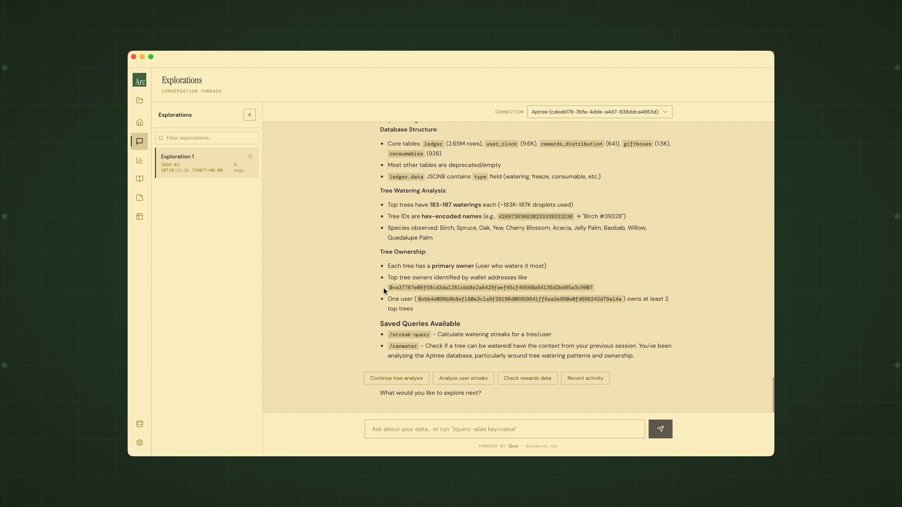
Step: Examine the primary owner results table, including its owner waterings and total waterings columns
scroll(423, 347, "up", 10)
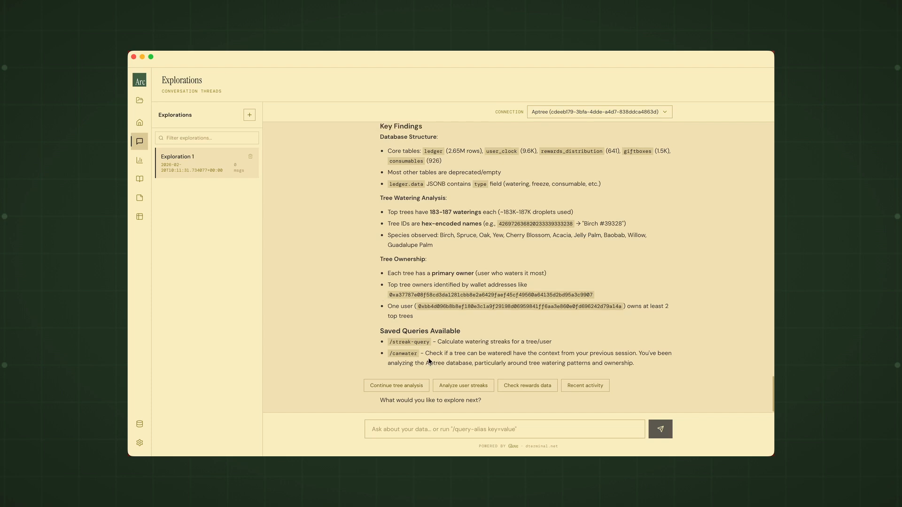
scroll(429, 361, "up", 5)
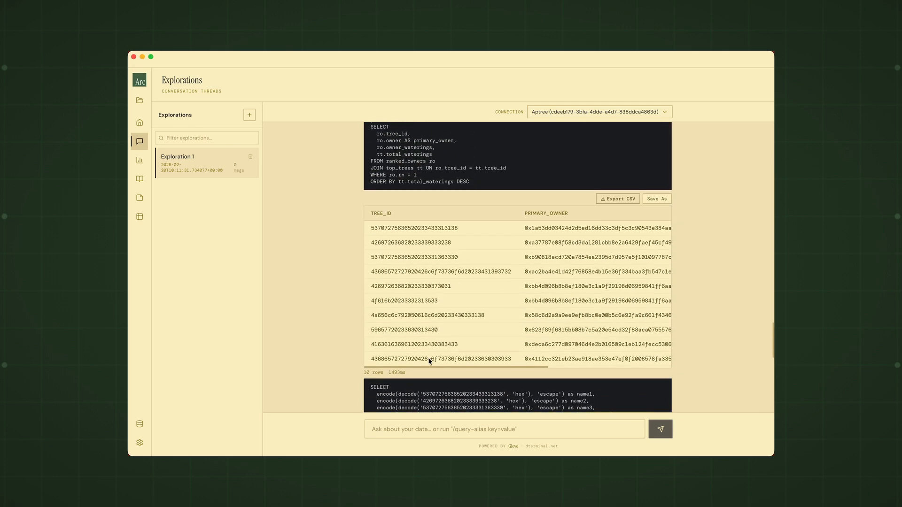
scroll(429, 362, "down", 3)
scroll(428, 361, "up", 1)
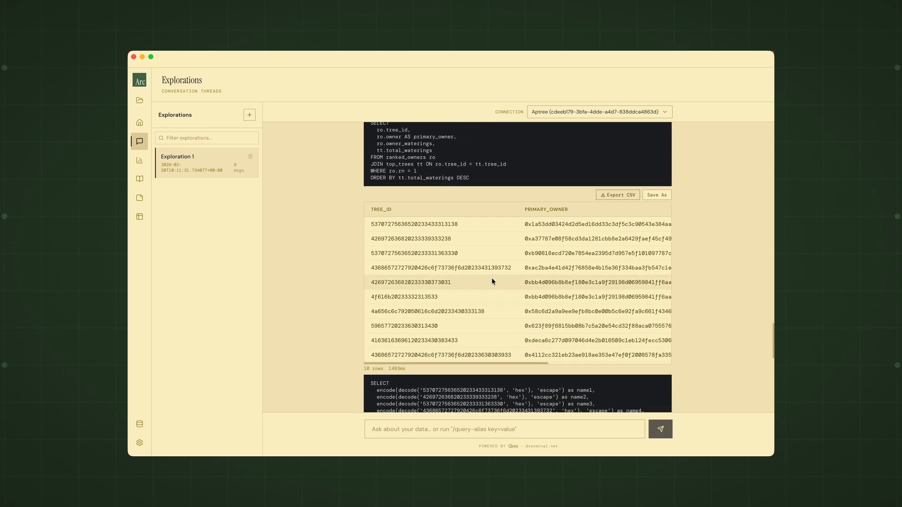
scroll(550, 232, "down", 10)
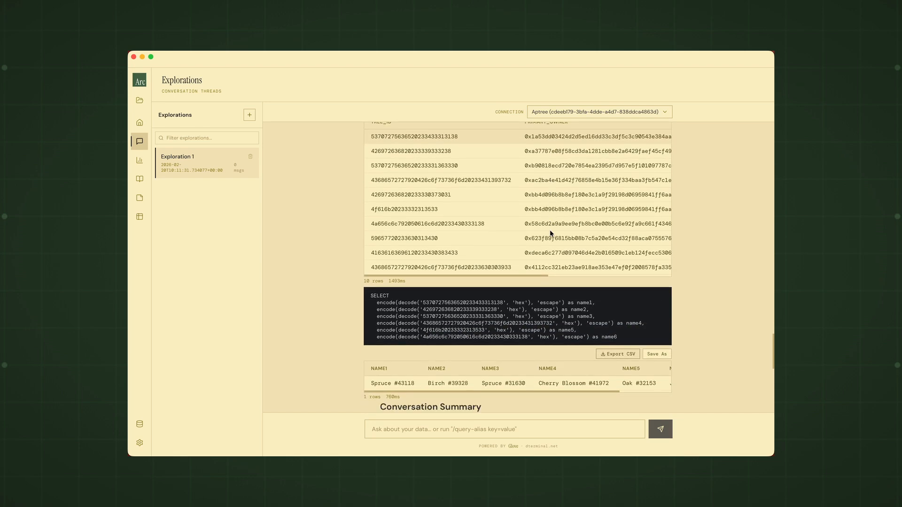
scroll(549, 229, "up", 10)
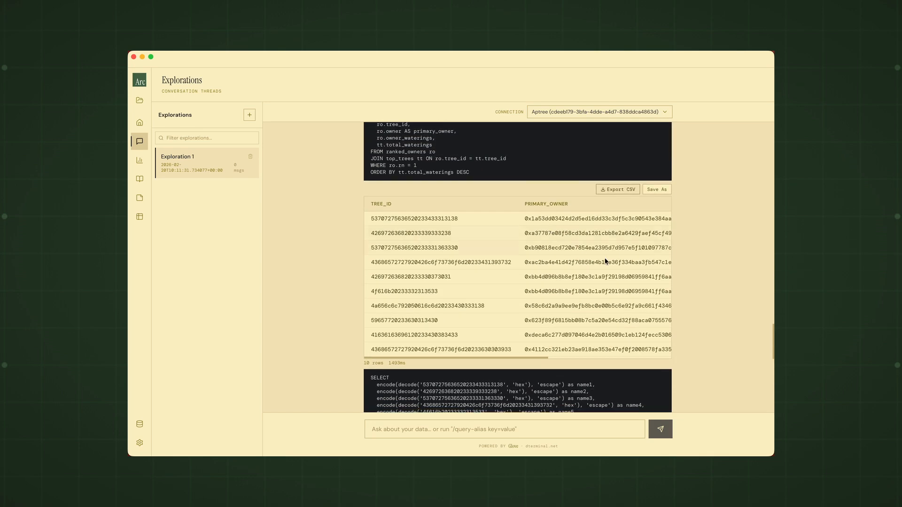
scroll(606, 262, "right", 5)
scroll(612, 264, "right", 3)
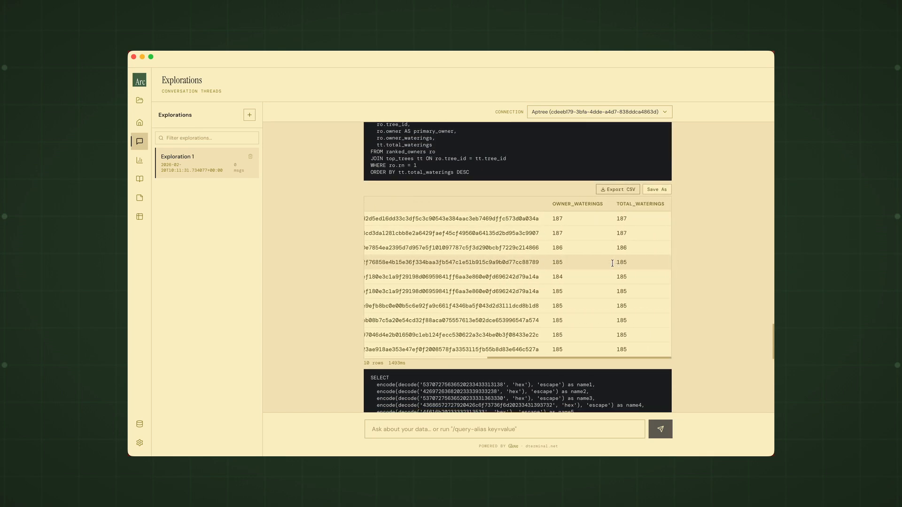
scroll(632, 317, "down", 1)
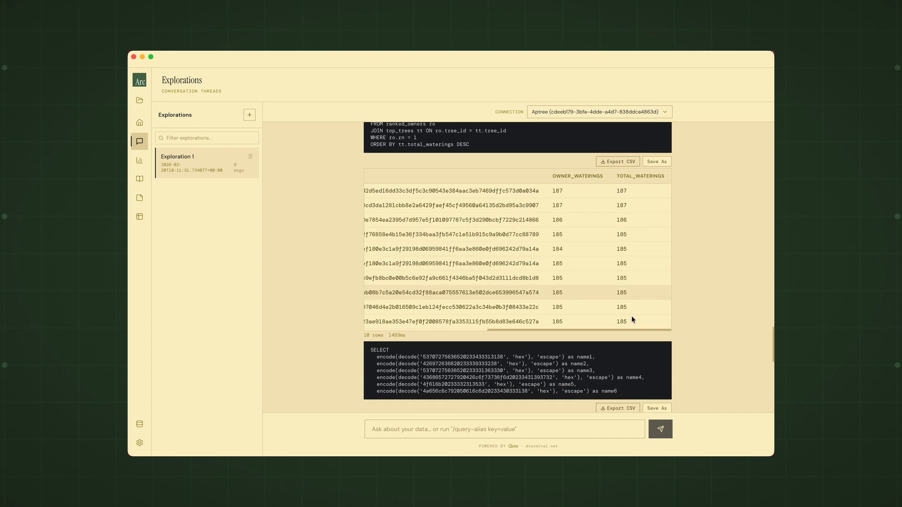
scroll(632, 317, "up", 3)
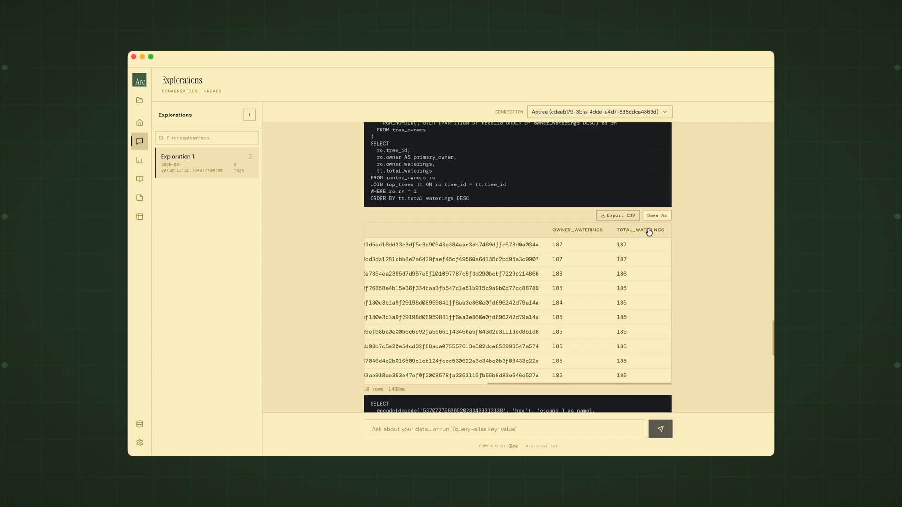
Step: Run the suggested follow-up "Continue tree analysis" beneath the conversation summary
scroll(675, 215, "down", 15)
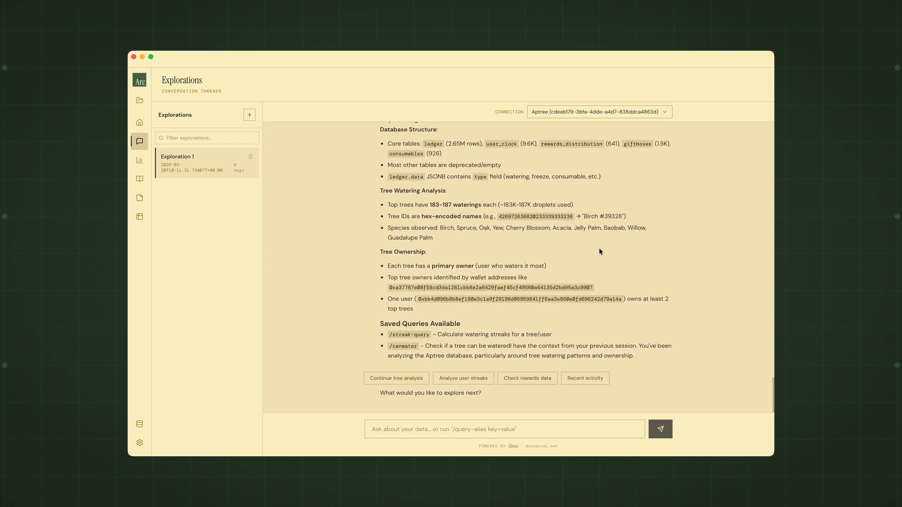
left_click(377, 380)
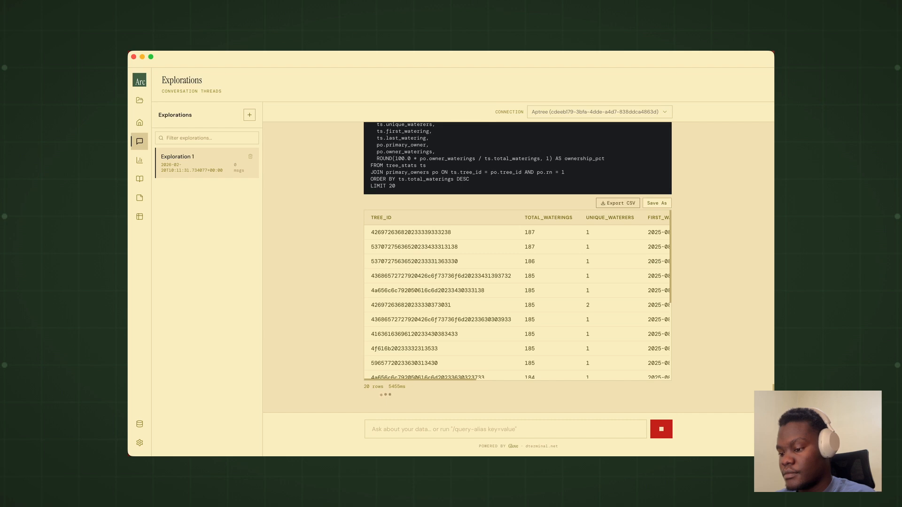
Step: Examine the SQL query generated for the top watered trees and the tree IDs and watering counts in its result table
scroll(606, 259, "up", 6)
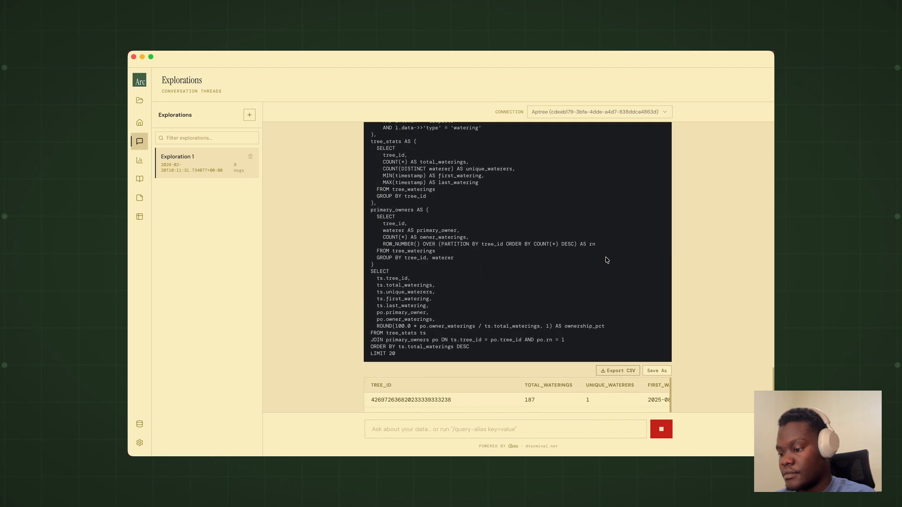
scroll(606, 260, "up", 2)
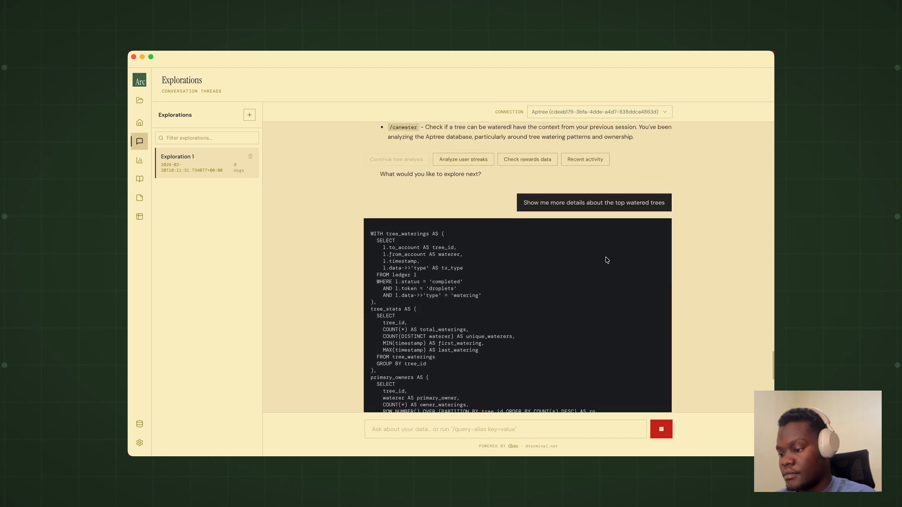
scroll(606, 260, "down", 5)
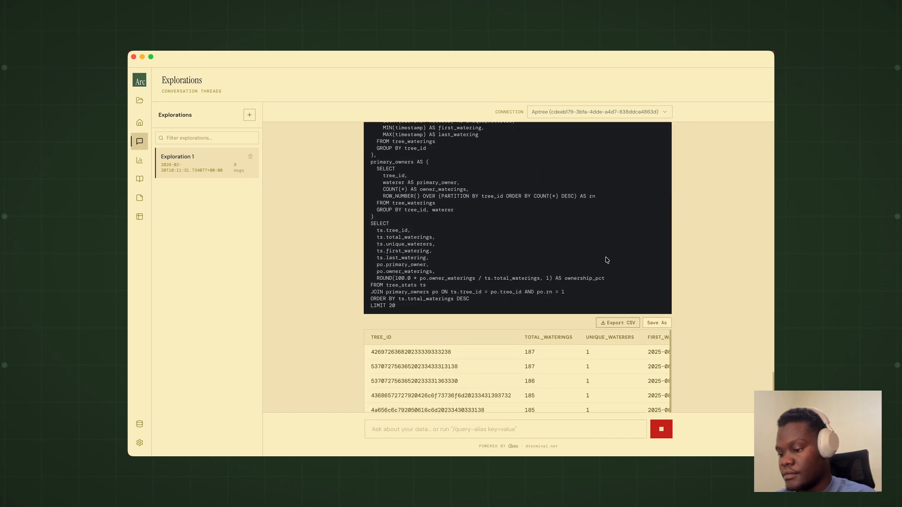
scroll(606, 259, "down", 6)
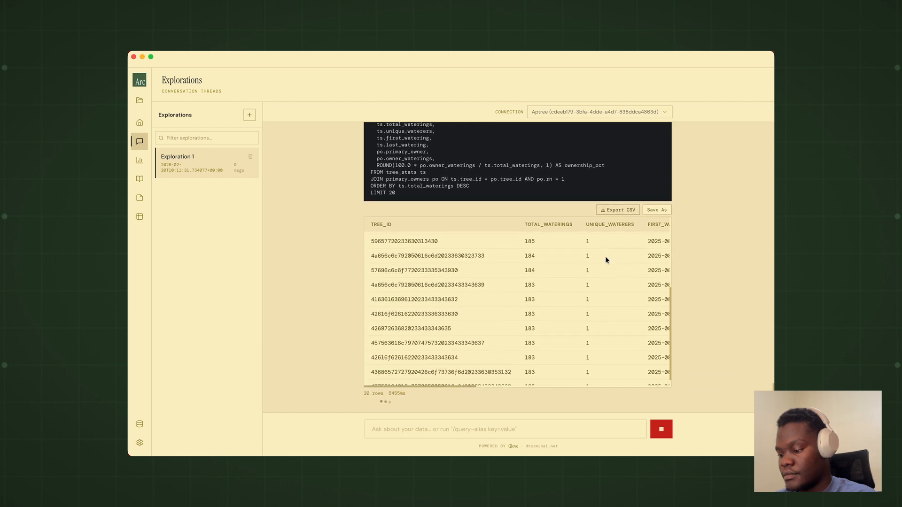
scroll(686, 237, "up", 8)
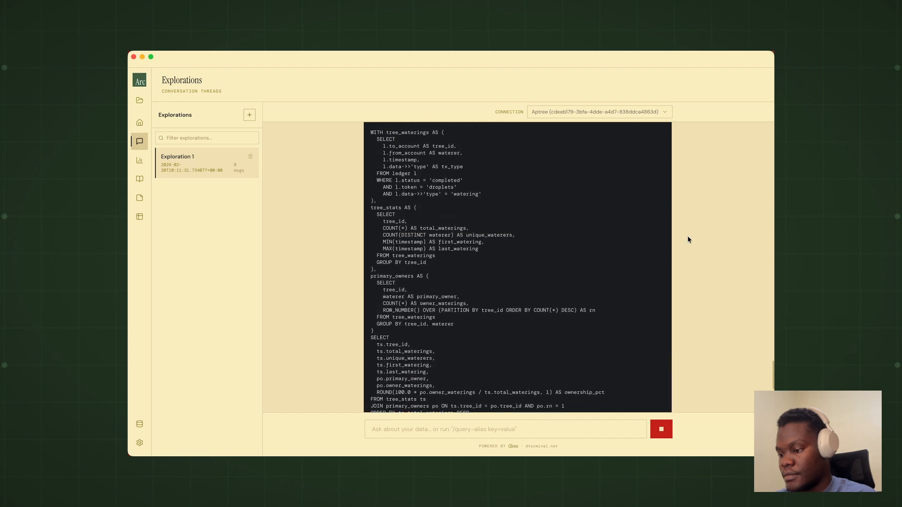
scroll(686, 240, "up", 4)
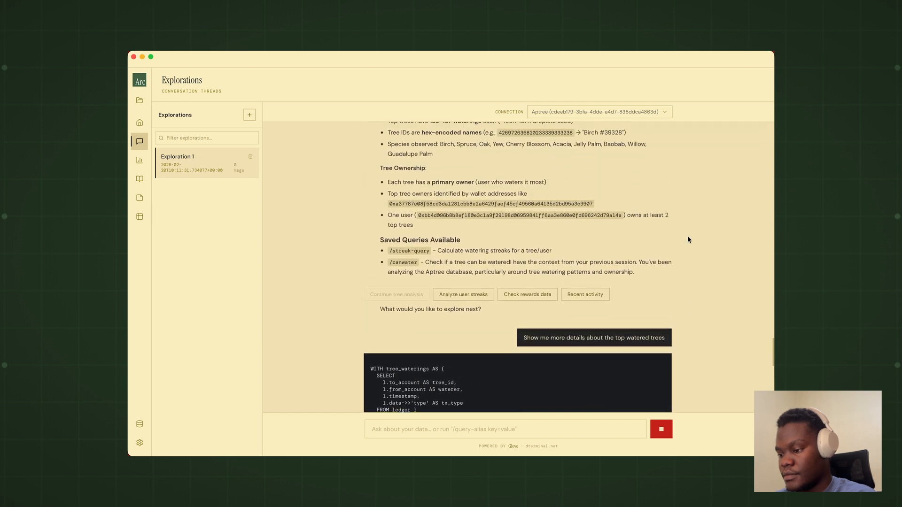
scroll(687, 239, "down", 12)
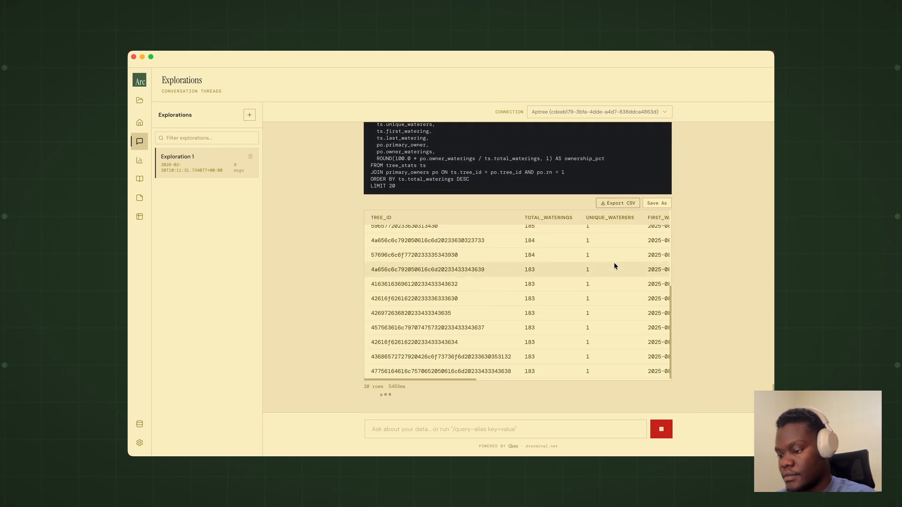
Step: Examine the first watering, last watering and primary owner columns of the top watered trees table alongside its query
scroll(614, 266, "right", 5)
scroll(615, 266, "right", 5)
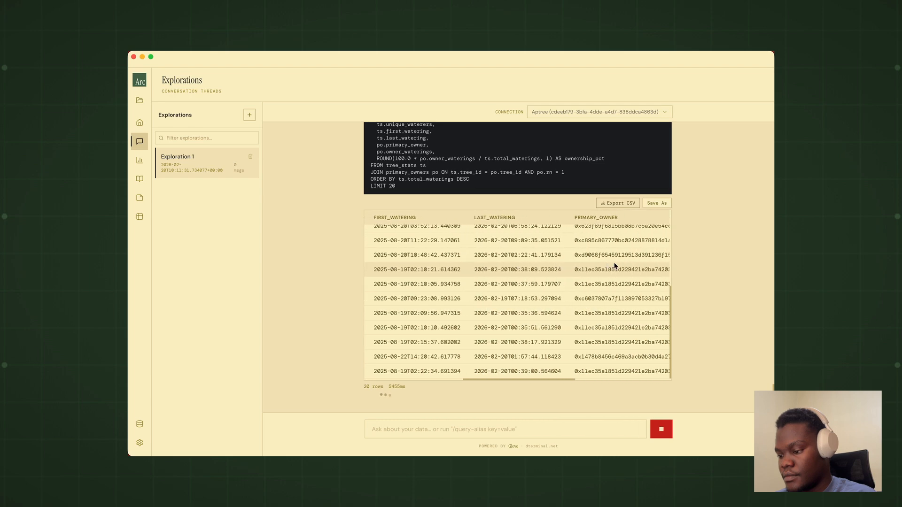
scroll(678, 265, "up", 6)
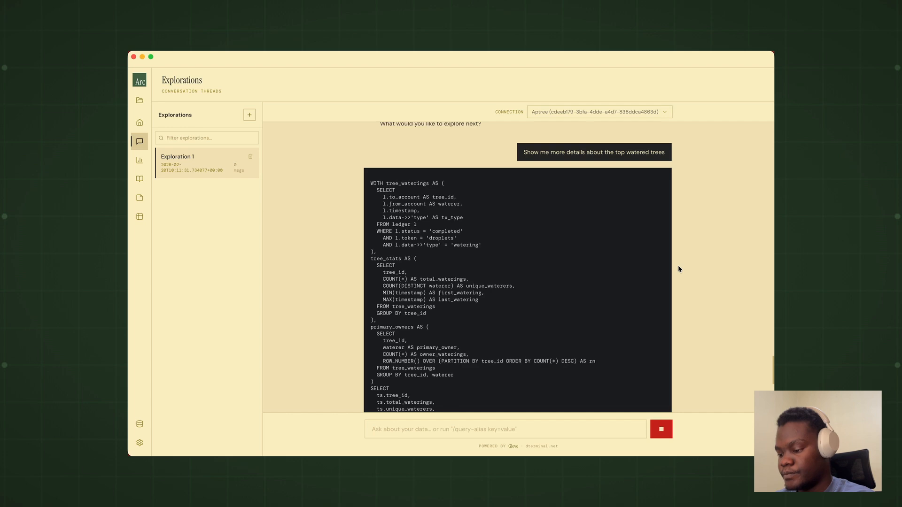
scroll(679, 269, "down", 6)
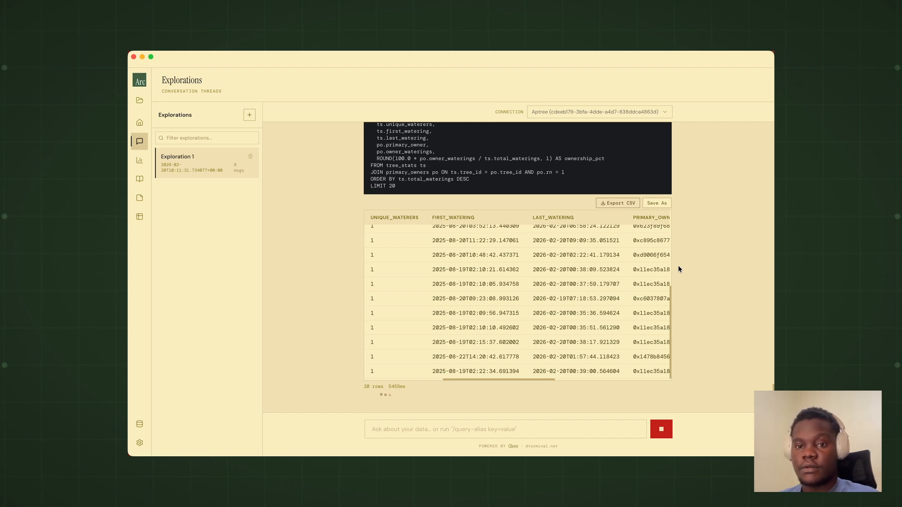
scroll(677, 269, "up", 8)
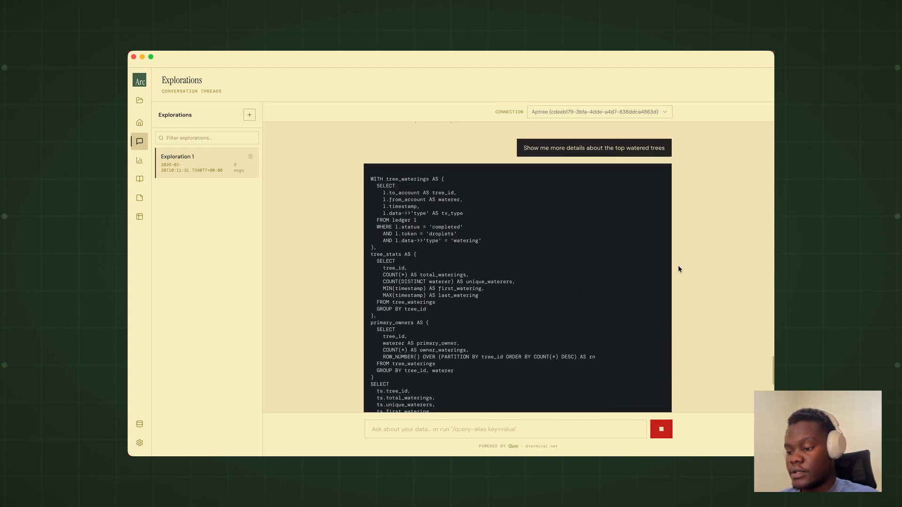
scroll(679, 269, "up", 1)
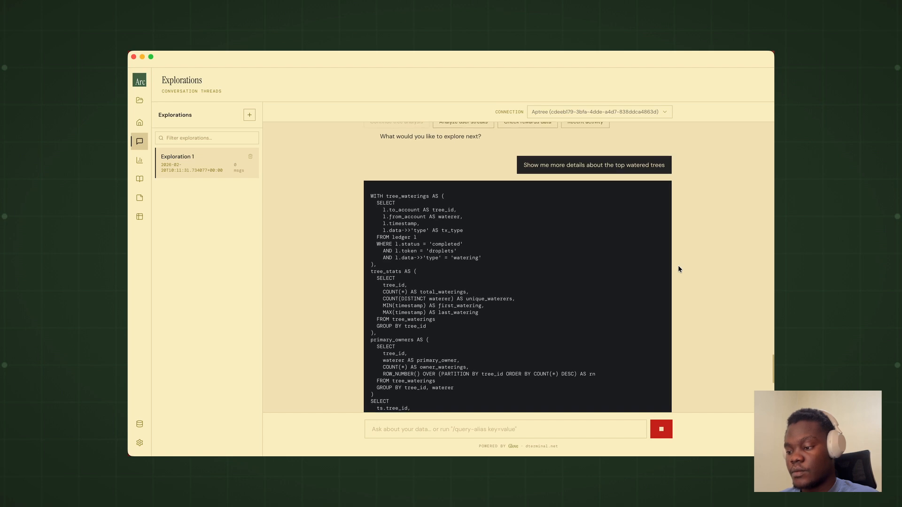
scroll(678, 269, "up", 5)
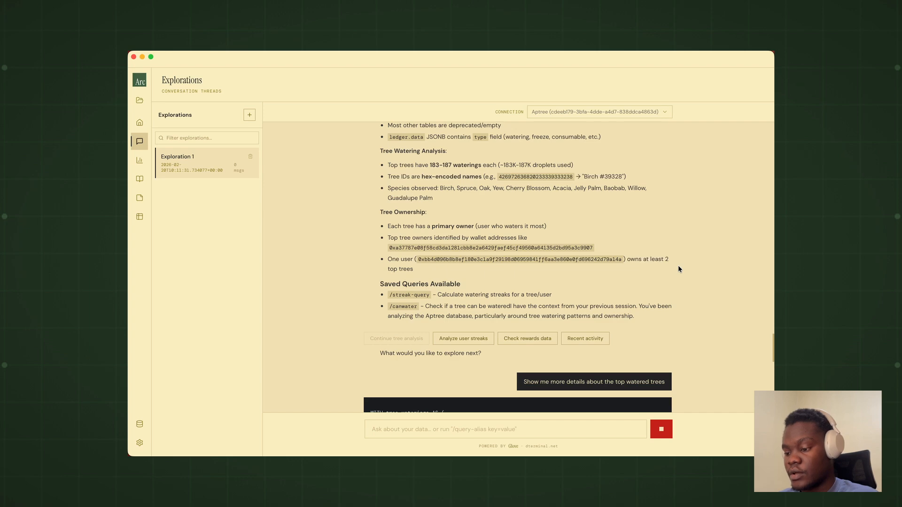
scroll(678, 268, "down", 4)
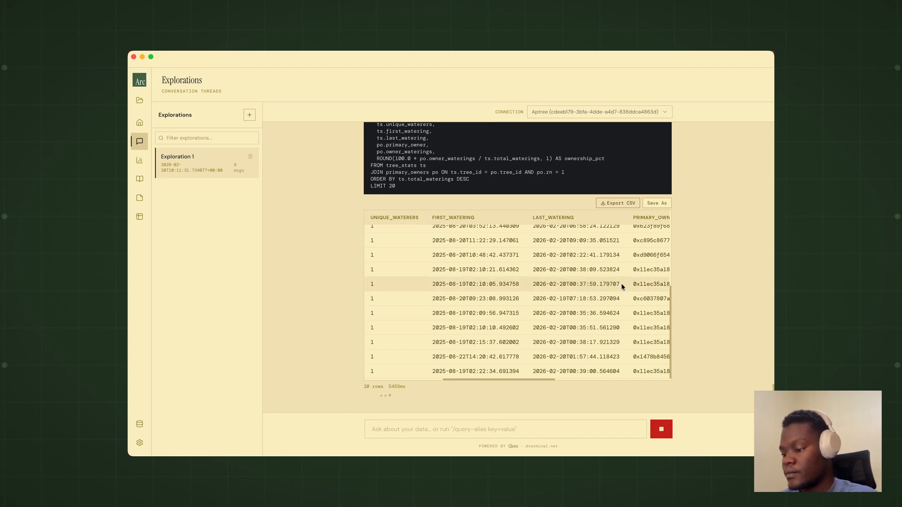
scroll(622, 283, "right", 3)
scroll(621, 285, "left", 2)
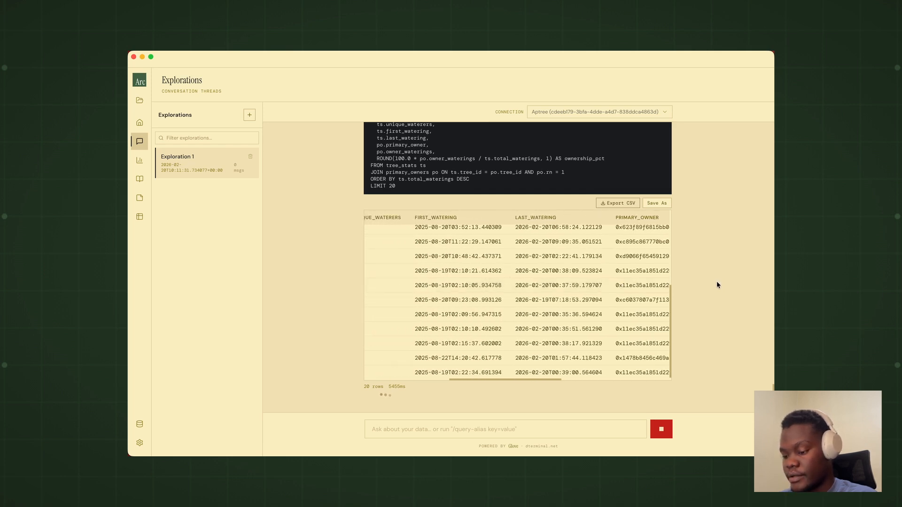
scroll(635, 297, "left", 3)
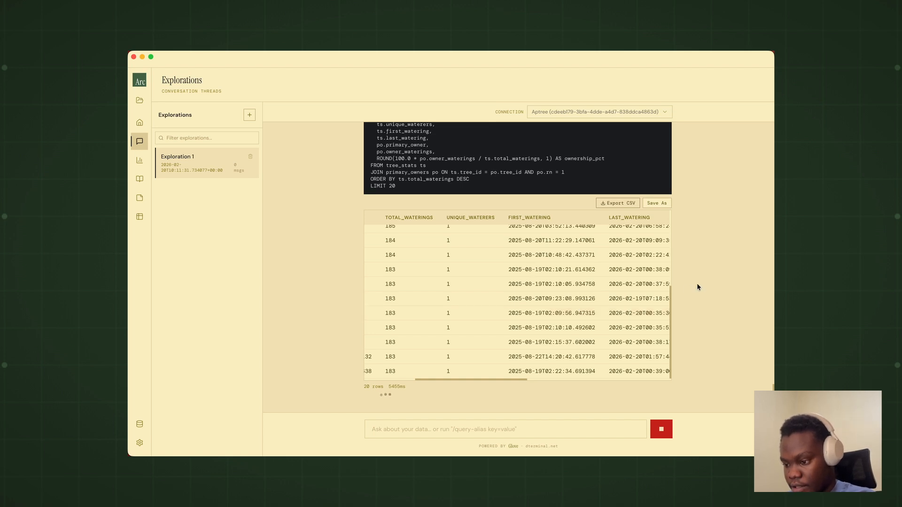
Step: Review the completed top watered trees reply from its request through the SQL to the remaining table rows
scroll(698, 283, "up", 1)
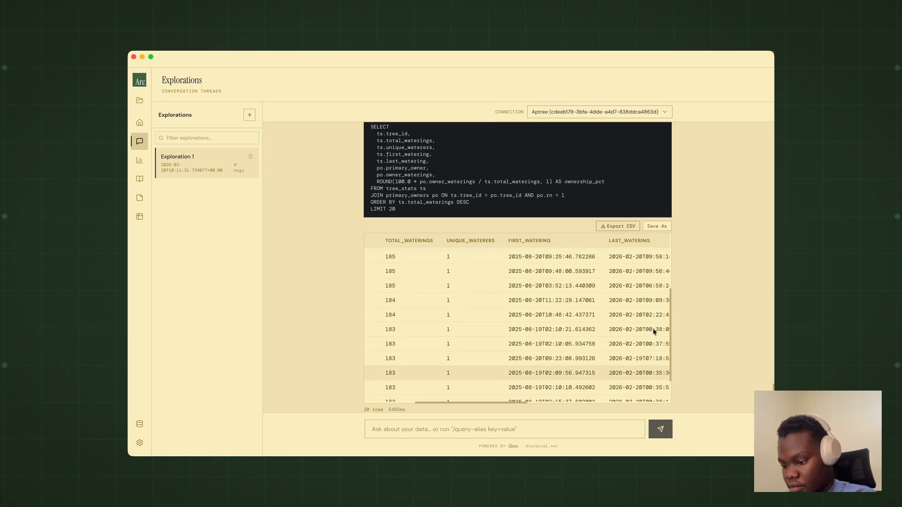
scroll(685, 312, "up", 2)
scroll(689, 310, "down", 4)
scroll(689, 310, "up", 1)
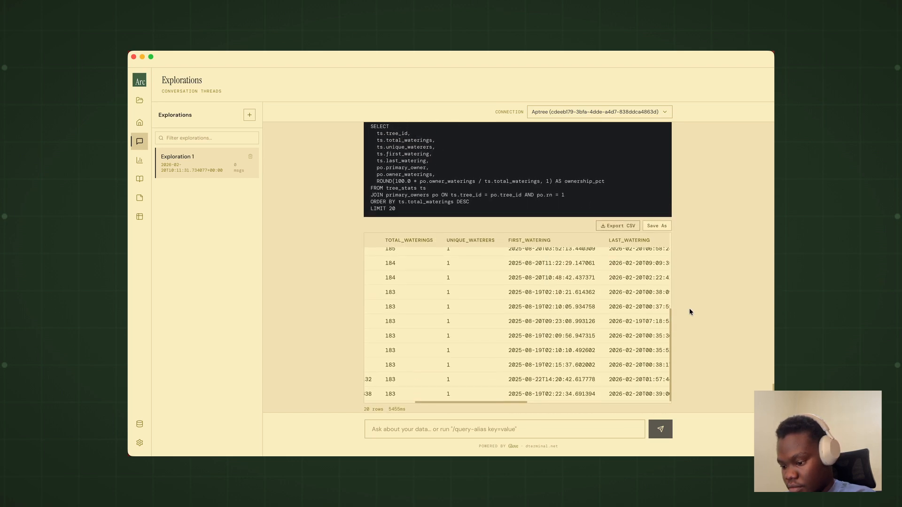
scroll(693, 290, "up", 10)
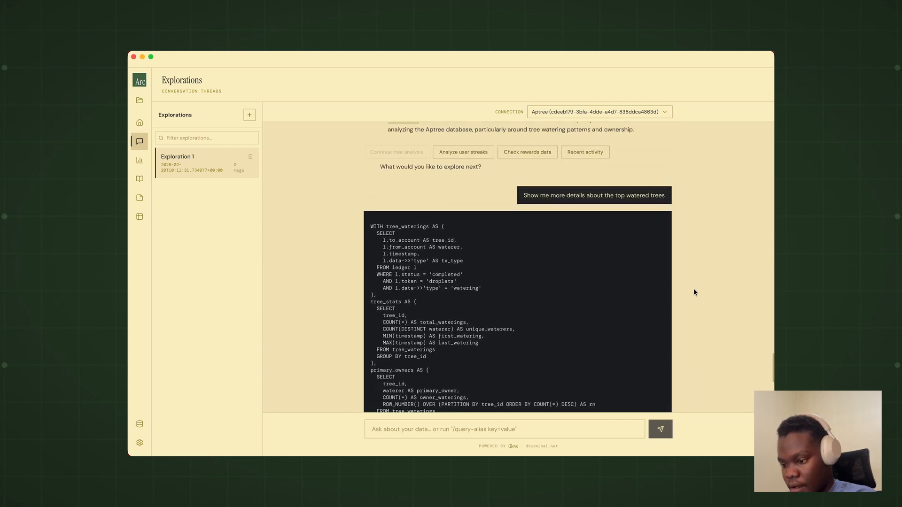
scroll(695, 292, "down", 10)
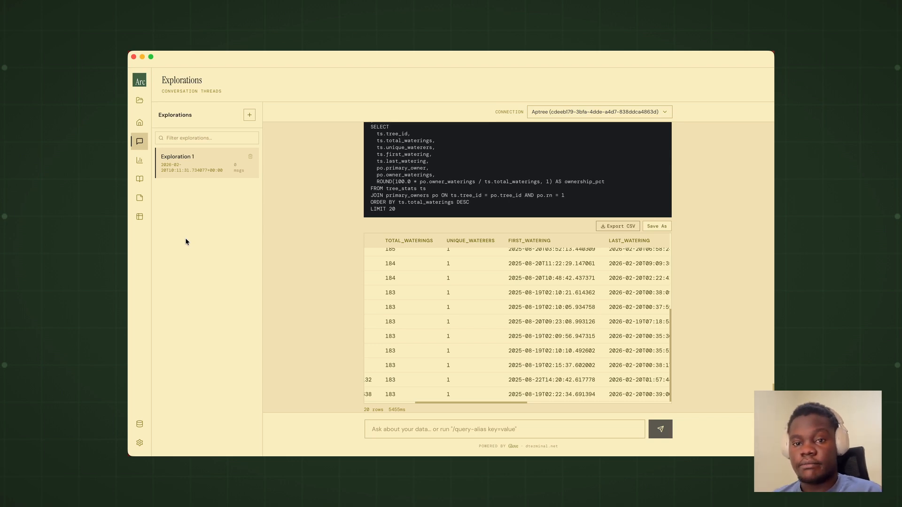
Step: Start a new exploration on the Aptree connection and send the assistant the greeting "habari"
left_click(250, 115)
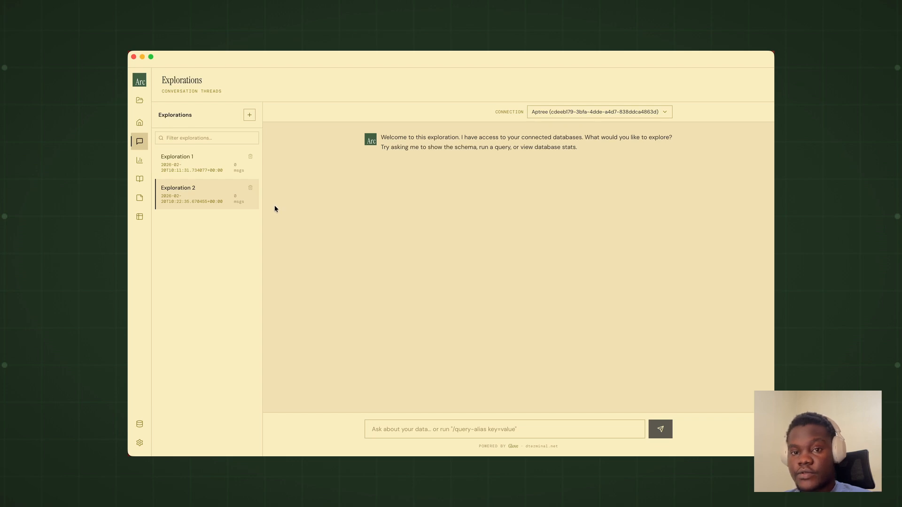
left_click(403, 432)
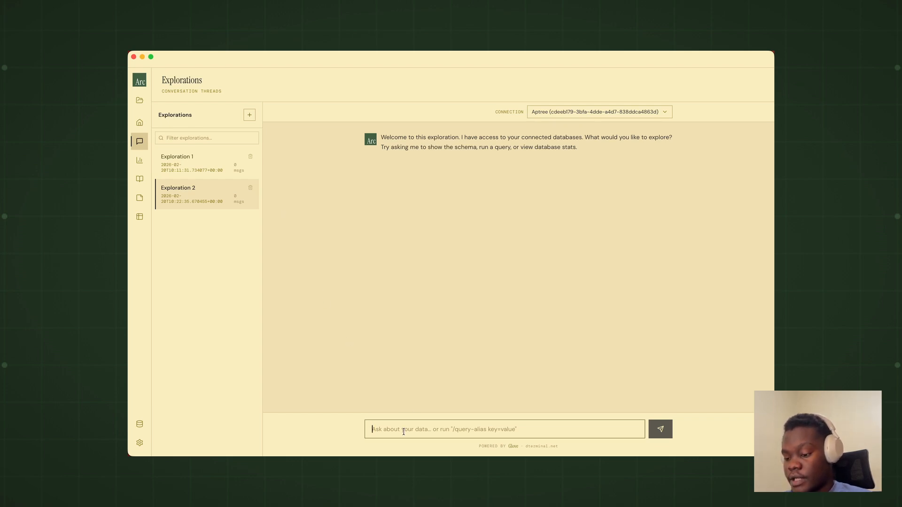
type("habari")
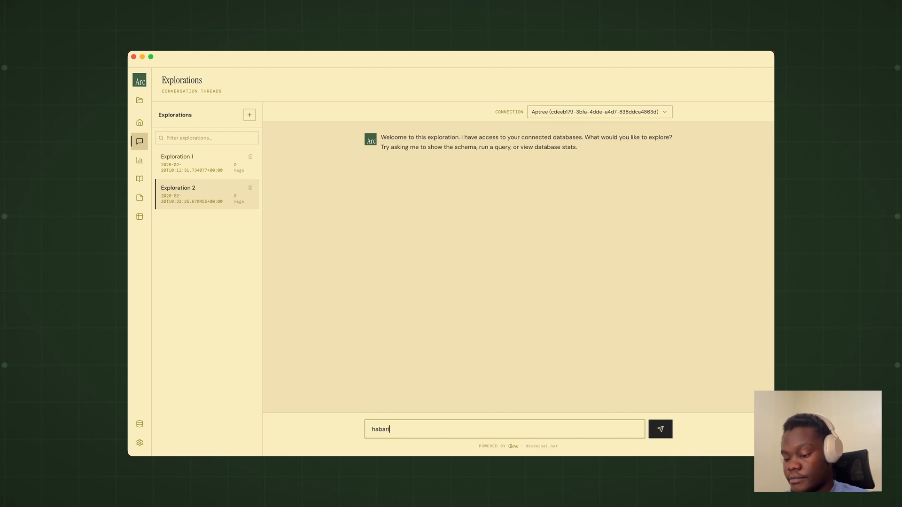
key("Return")
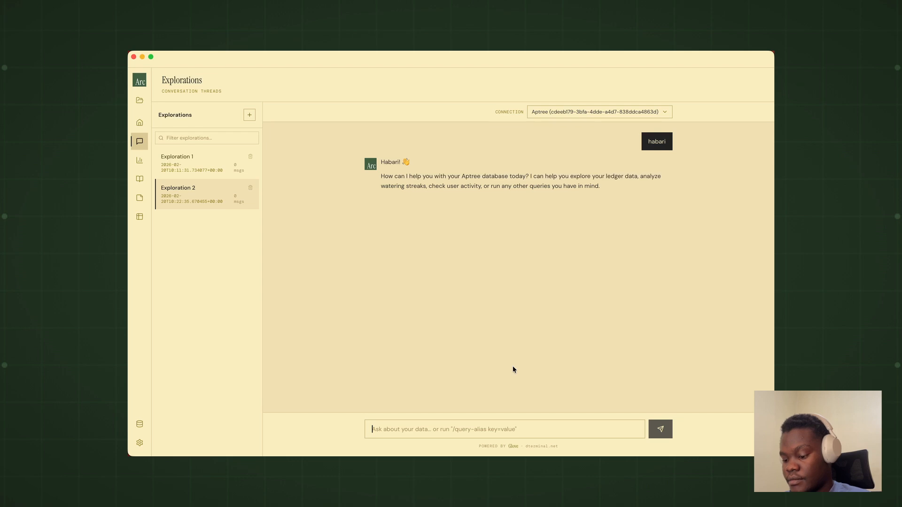
Step: Ask the assistant "nataka kujua watu walio tia maji kwa miti zao leo" and review the reply's queries and watering results
type("nataka ku")
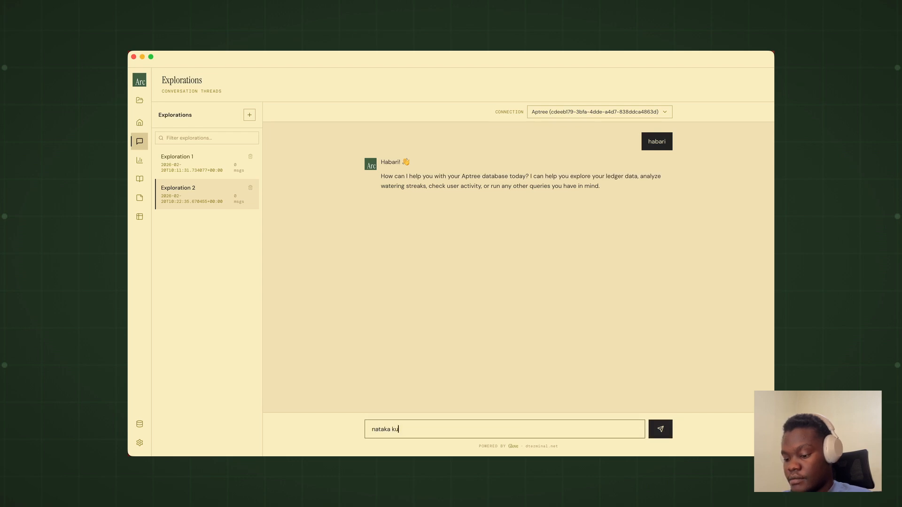
type("jua watu walio")
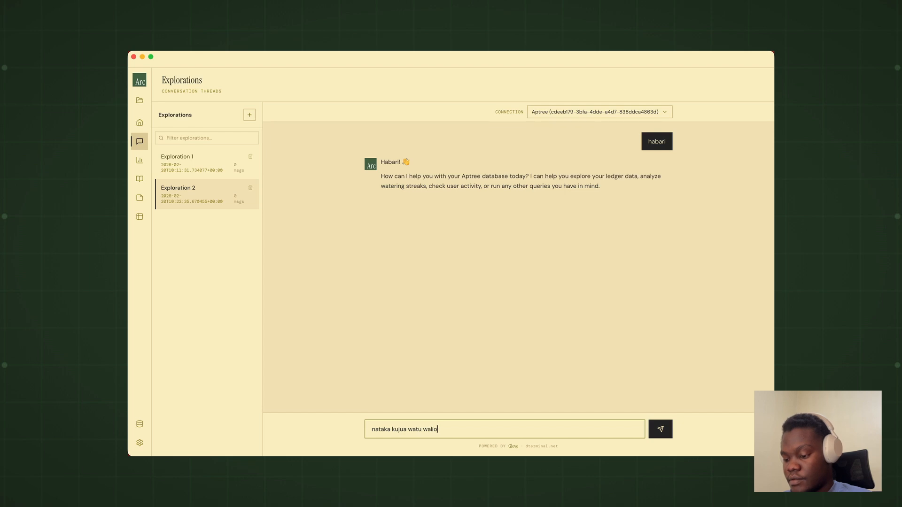
type(" tia maji kwa miti zao leo")
key("Return")
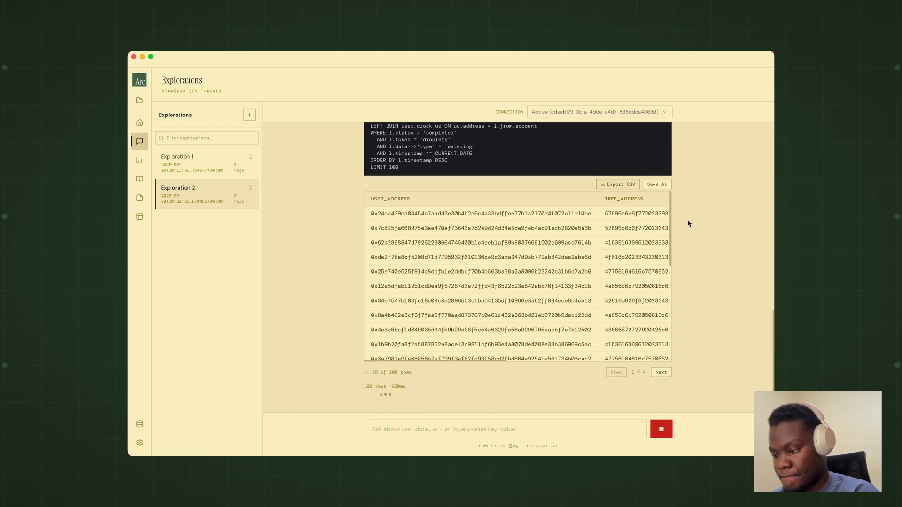
scroll(688, 221, "up", 3)
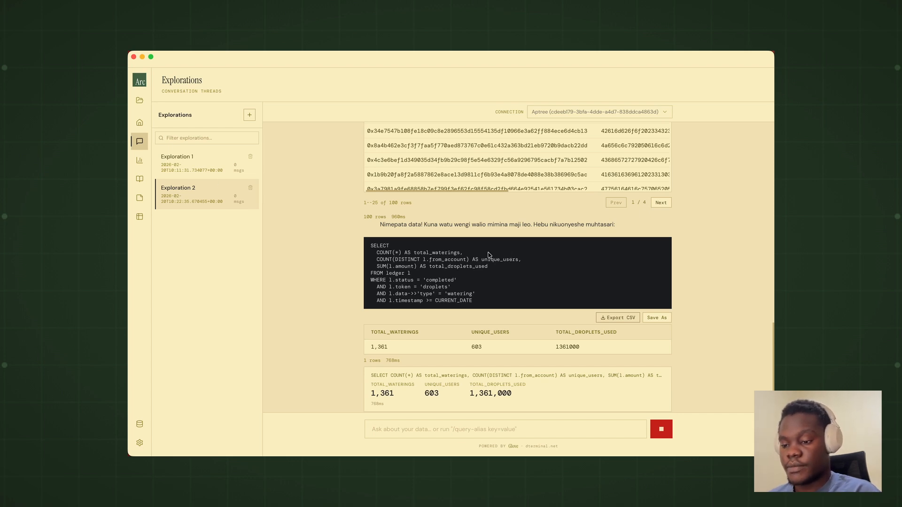
Step: Open the Charts page and examine its saved visualizations and the Visualization Builder
left_click(139, 160)
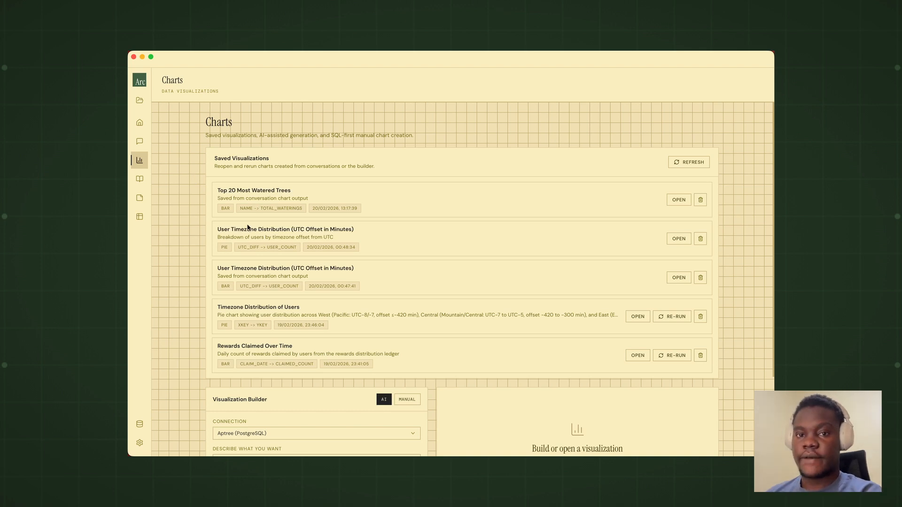
scroll(299, 305, "down", 3)
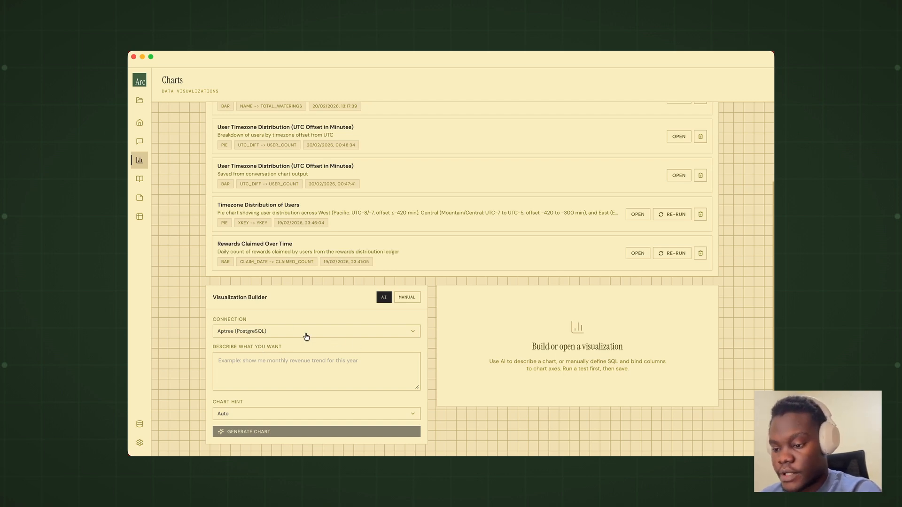
scroll(306, 335, "up", 3)
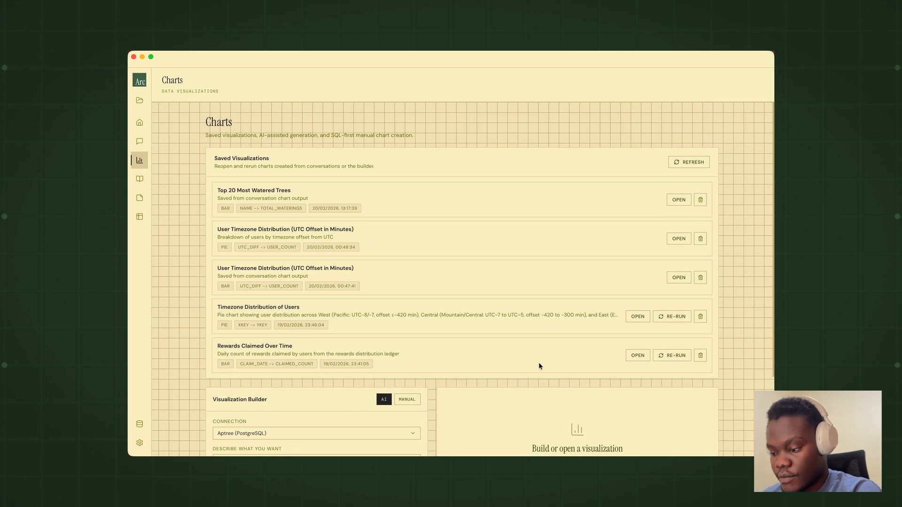
scroll(503, 331, "down", 1)
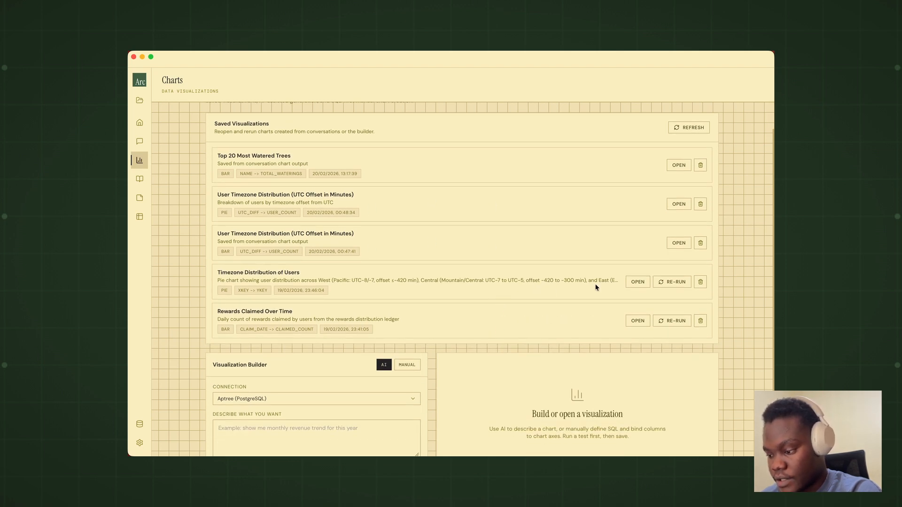
scroll(551, 285, "down", 1)
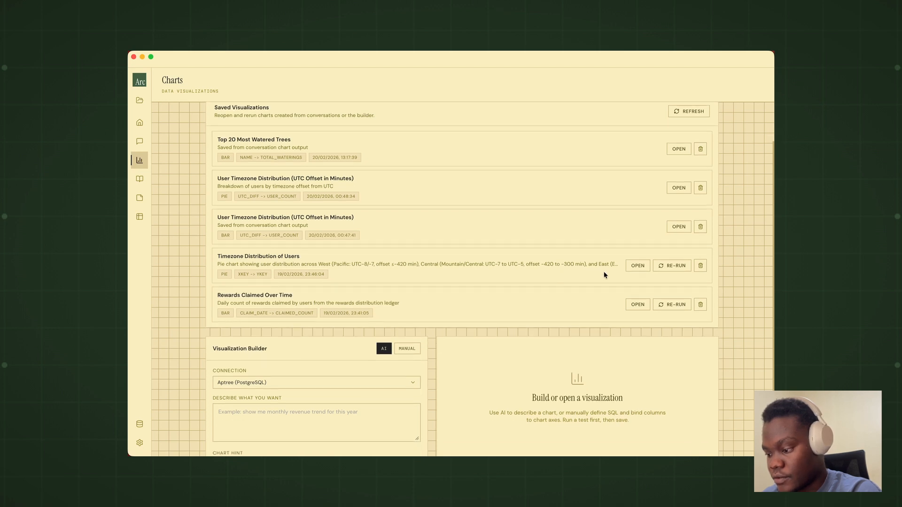
Step: Open the saved "Timezone Distribution of Users" pie chart and review its slices, builder settings and SQL
left_click(637, 266)
scroll(562, 294, "down", 3)
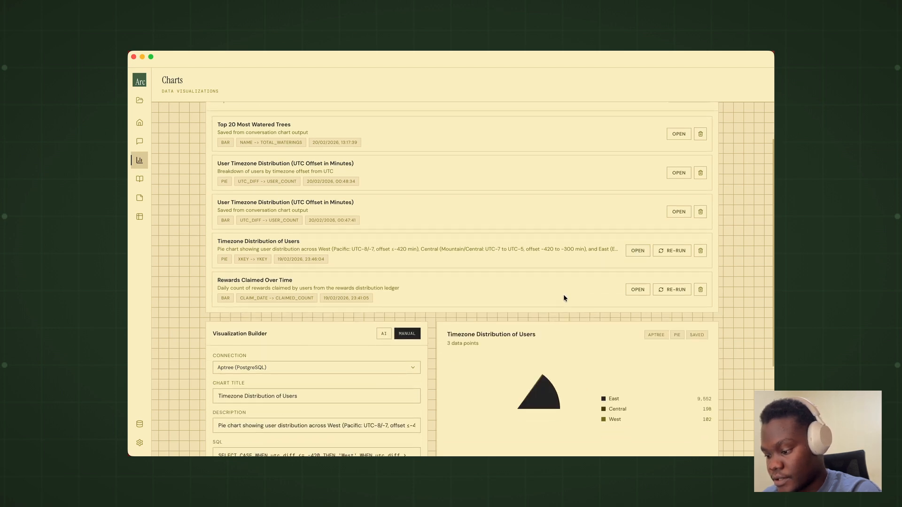
scroll(564, 299, "down", 1)
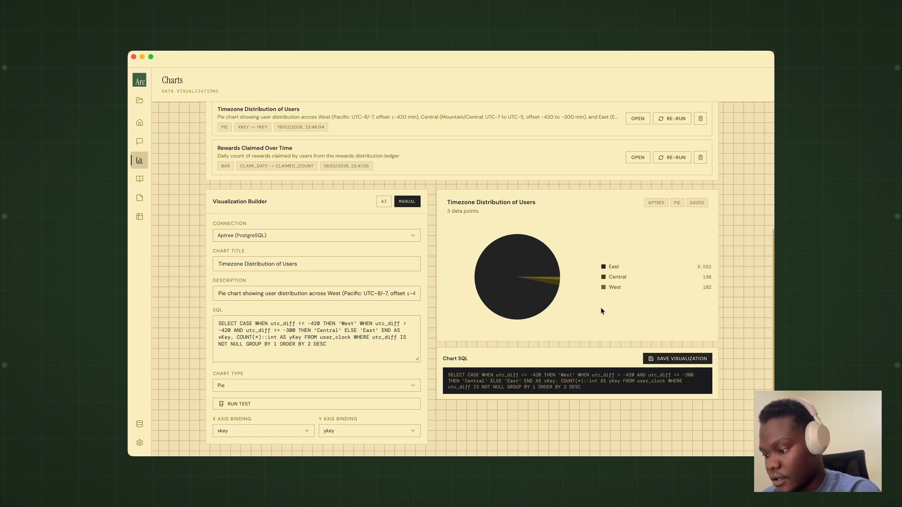
Step: Open the saved "Rewards Claimed Over Time" bar chart and review its plot and SQL
scroll(600, 306, "up", 5)
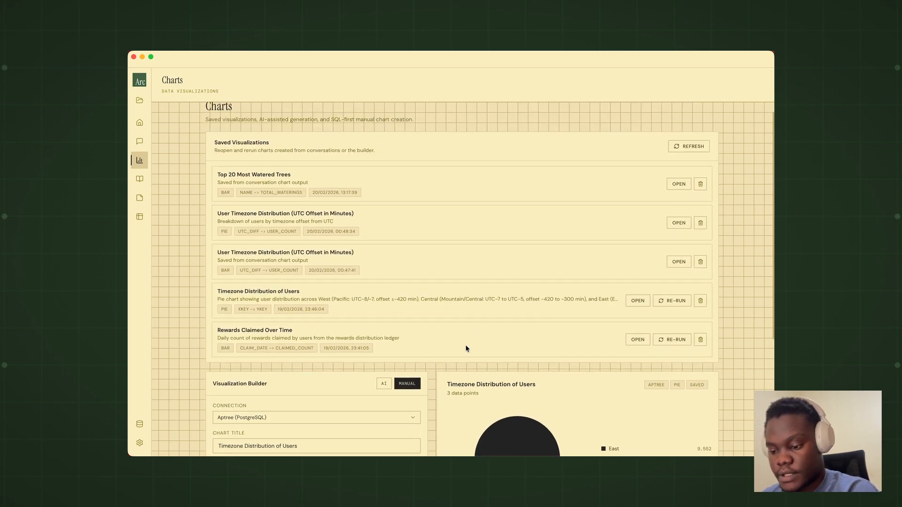
left_click(638, 339)
scroll(603, 368, "down", 5)
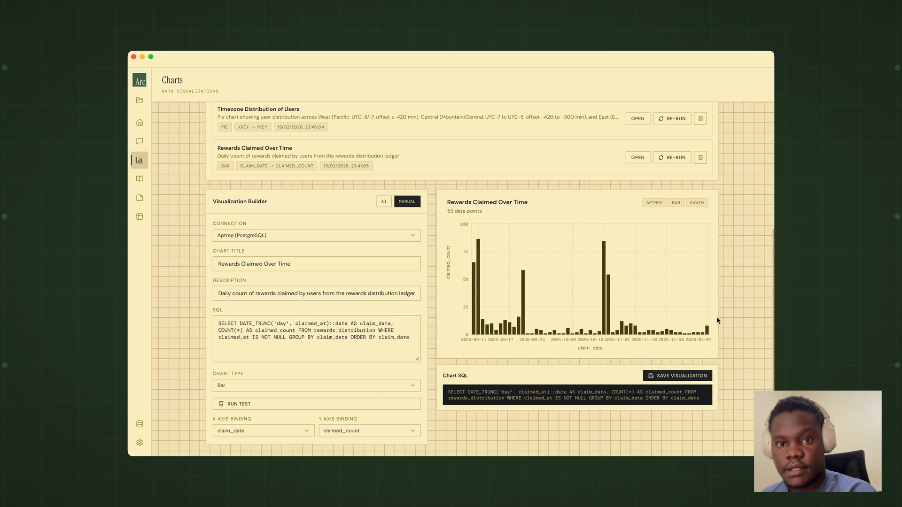
Step: Open the saved "Top 20 Most Watered Trees" bar chart and examine its bars and axis bindings
scroll(681, 246, "up", 5)
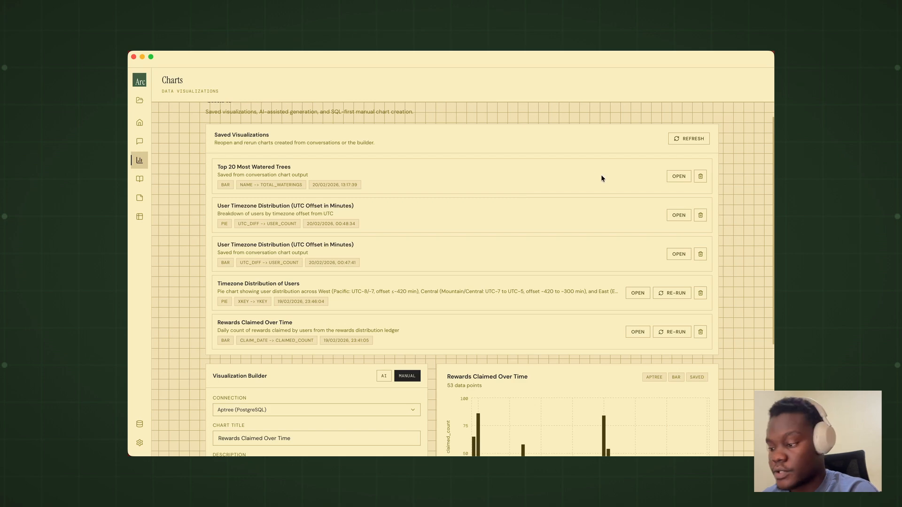
left_click(678, 176)
scroll(573, 272, "down", 5)
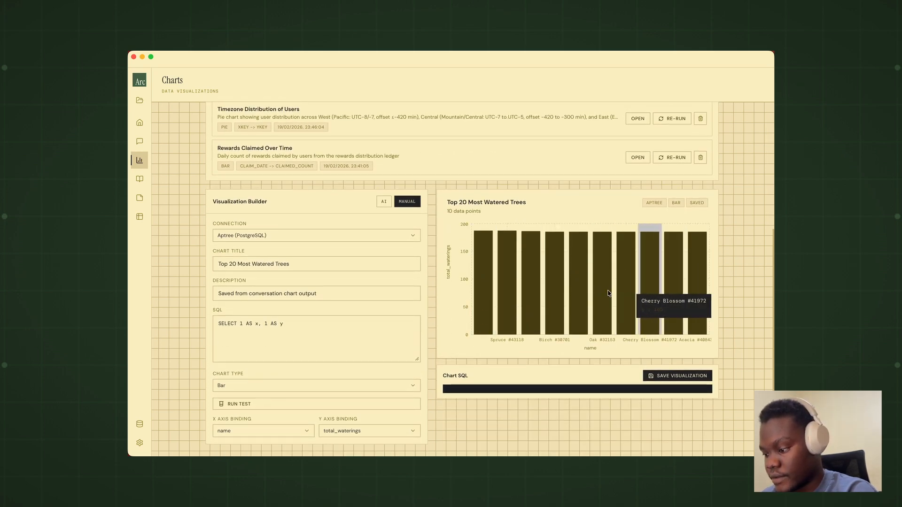
scroll(501, 298, "up", 3)
scroll(500, 299, "up", 3)
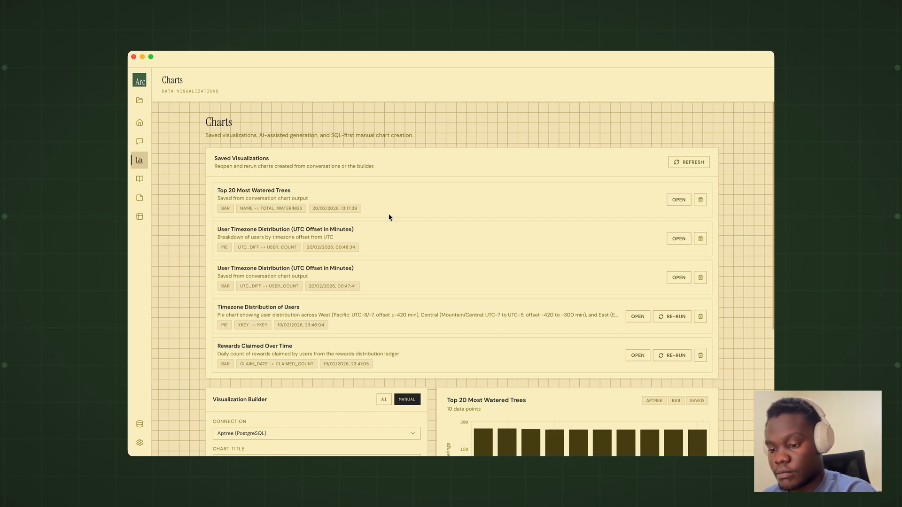
Step: Open the Query Library, expand the saved Streak Query and read through its full SQL
left_click(140, 181)
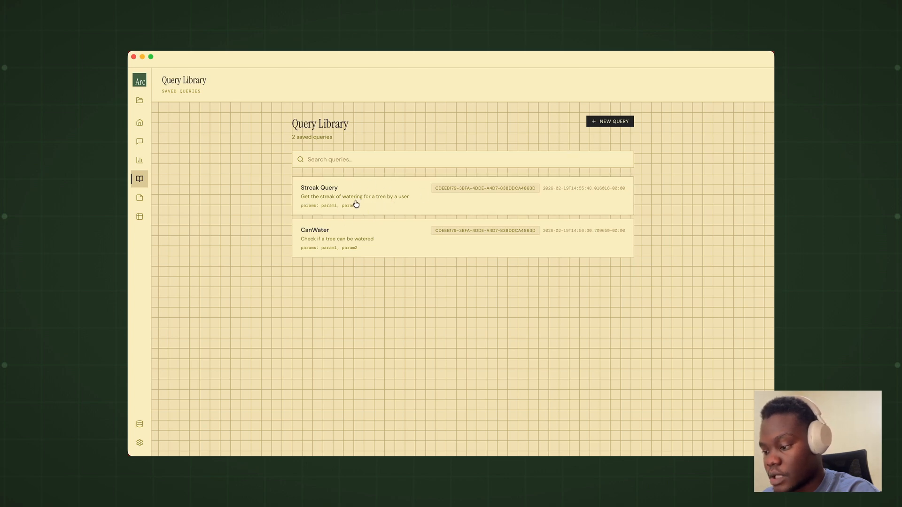
left_click(383, 203)
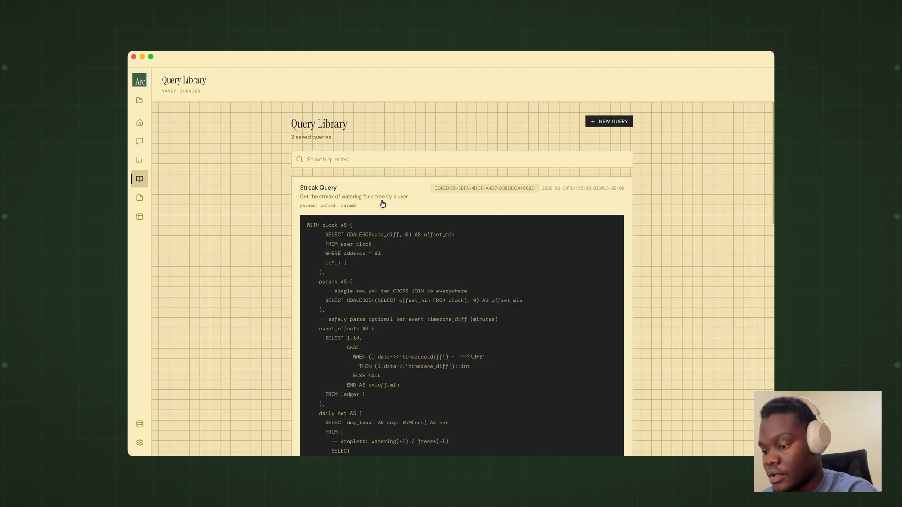
scroll(364, 310, "down", 5)
scroll(365, 310, "down", 5)
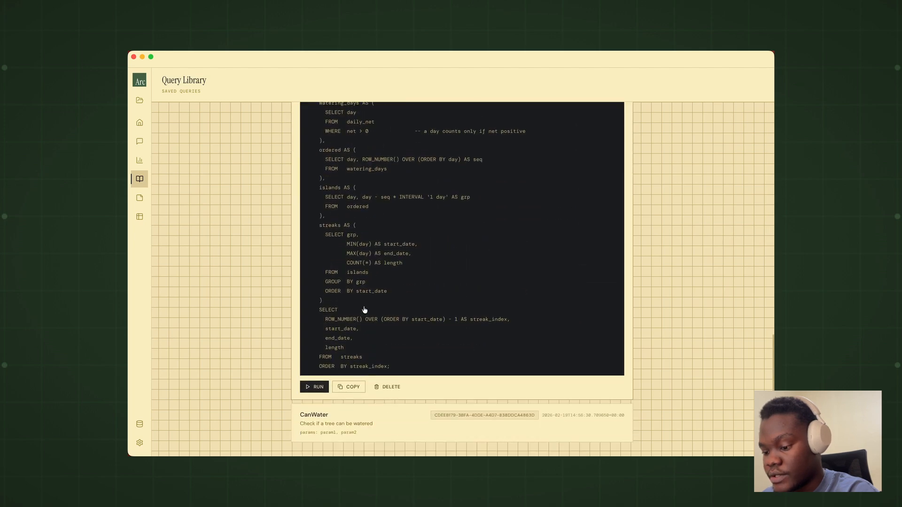
scroll(364, 310, "up", 10)
scroll(365, 310, "down", 10)
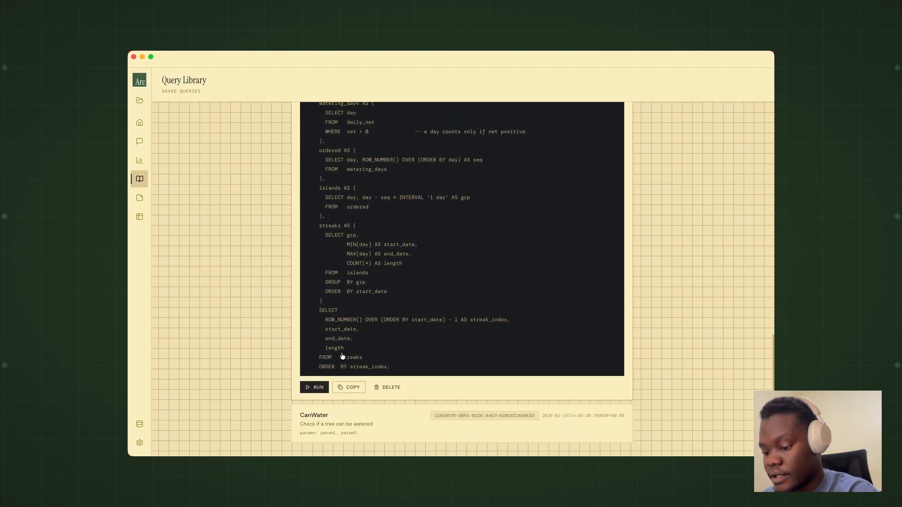
scroll(386, 338, "up", 8)
scroll(386, 338, "up", 5)
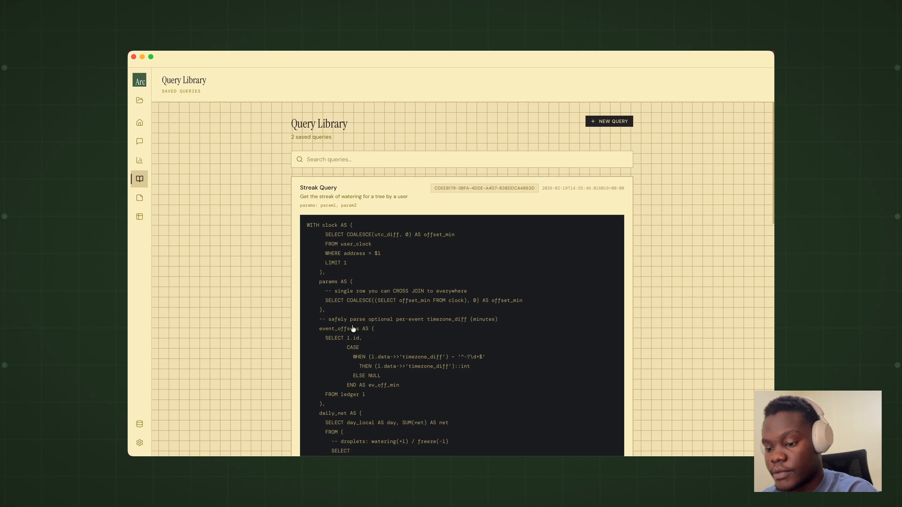
Step: Open the Notes page and read through the Aptree connection's business context note to its end
left_click(144, 201)
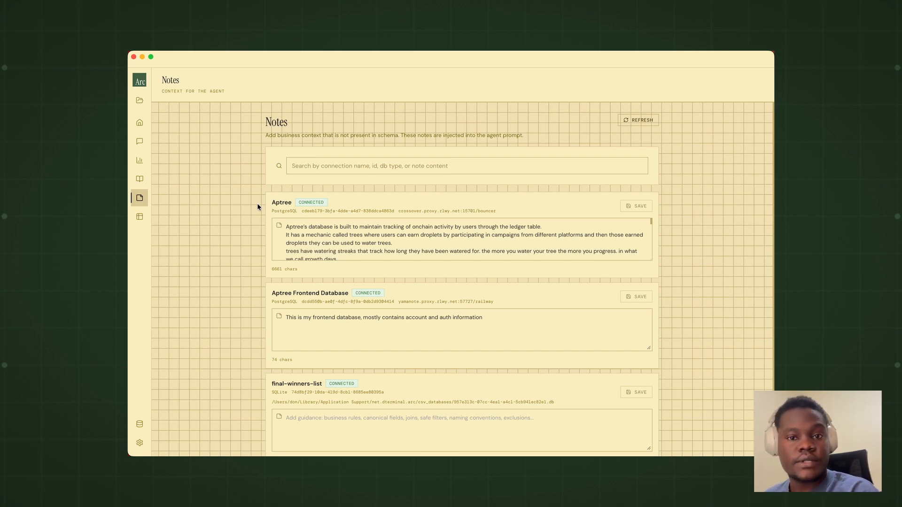
scroll(283, 240, "down", 10)
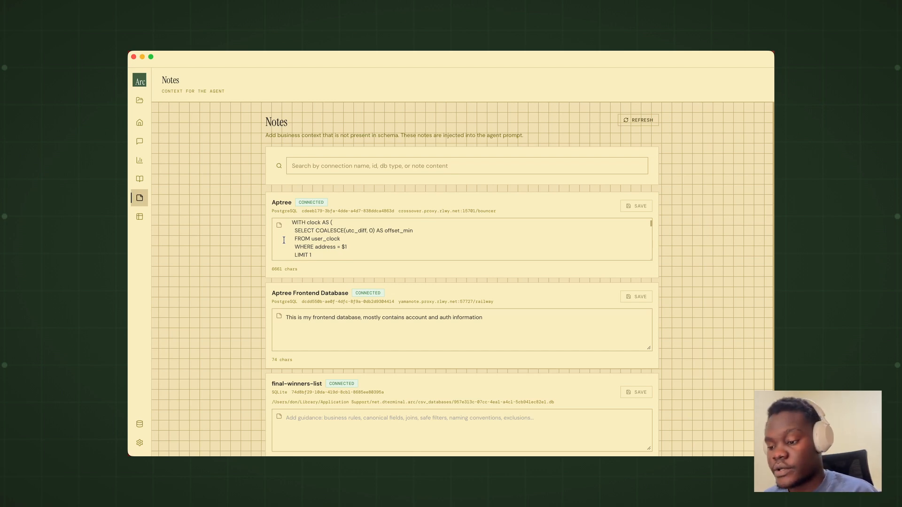
scroll(283, 240, "down", 15)
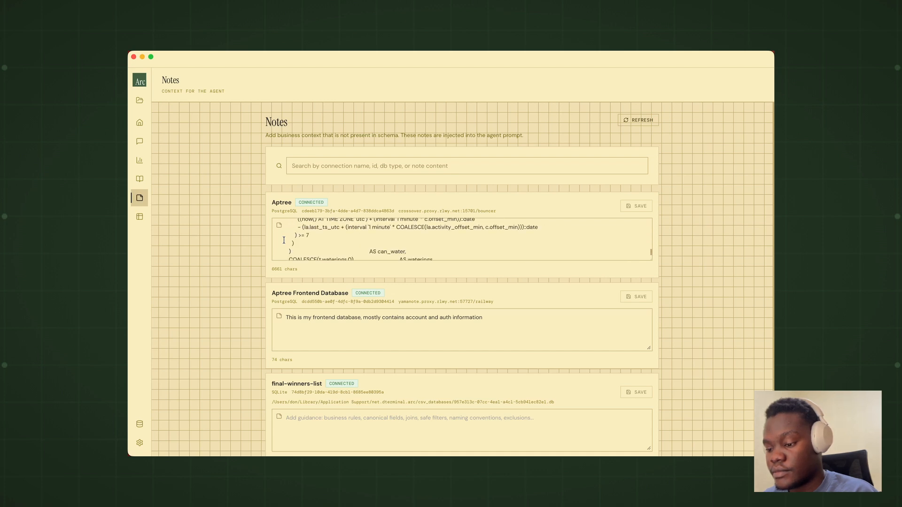
scroll(284, 240, "down", 5)
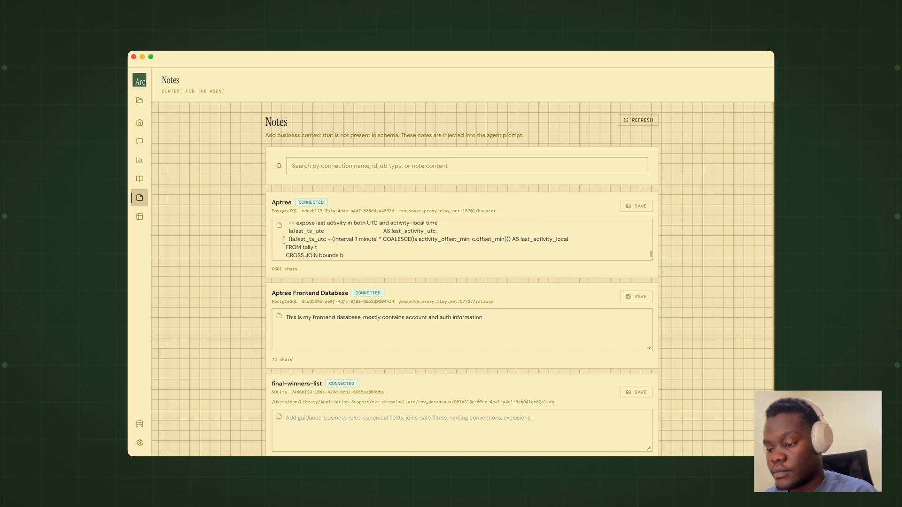
Step: Check the Aptree tables and the connection choices on the Schema page, and open the Connections page
left_click(141, 216)
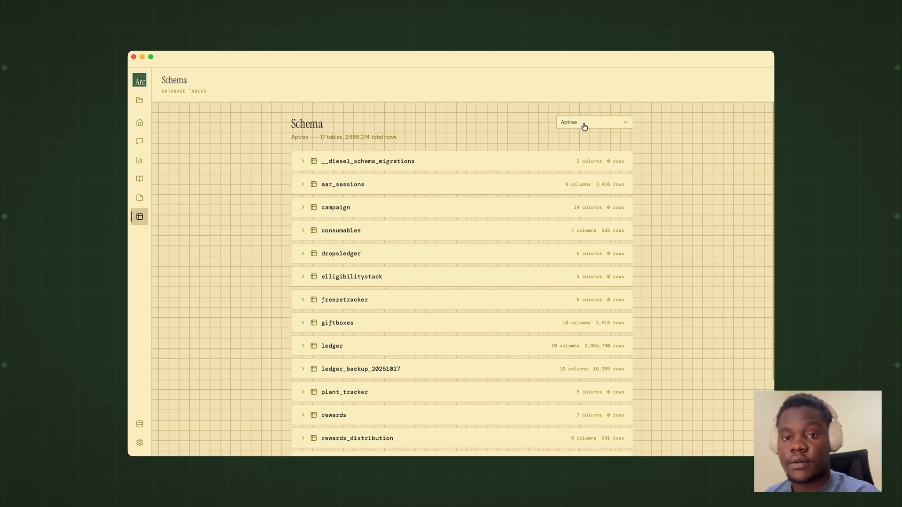
left_click(584, 124)
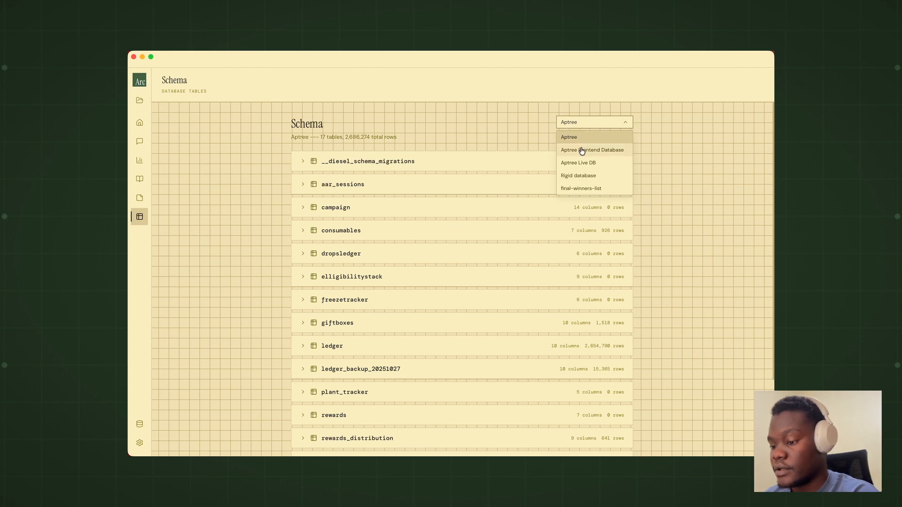
left_click(522, 130)
left_click(140, 424)
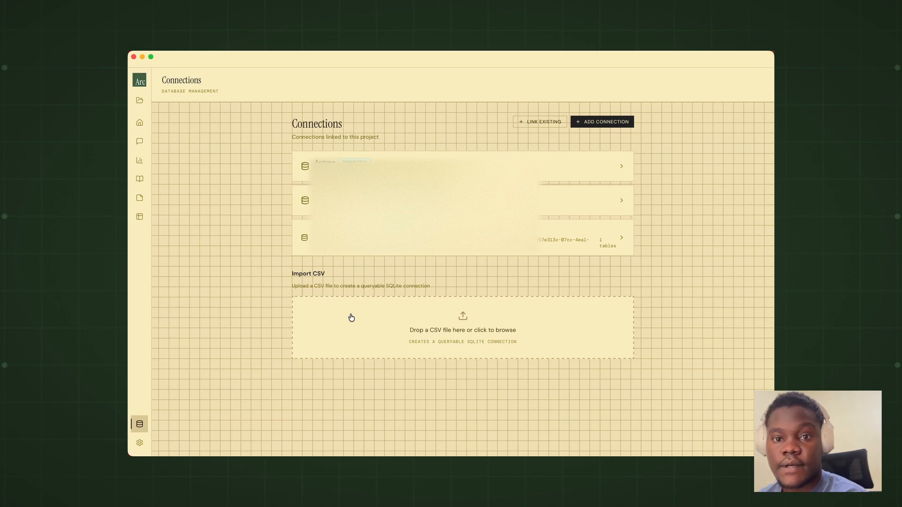
Step: Set the app's appearance to the Sage color theme in Dark mode and review the remaining settings
left_click(139, 443)
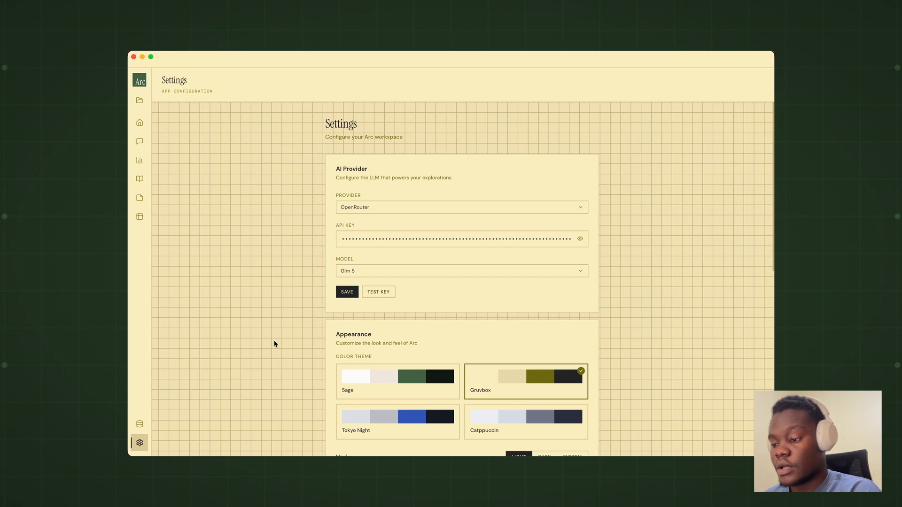
scroll(274, 343, "down", 5)
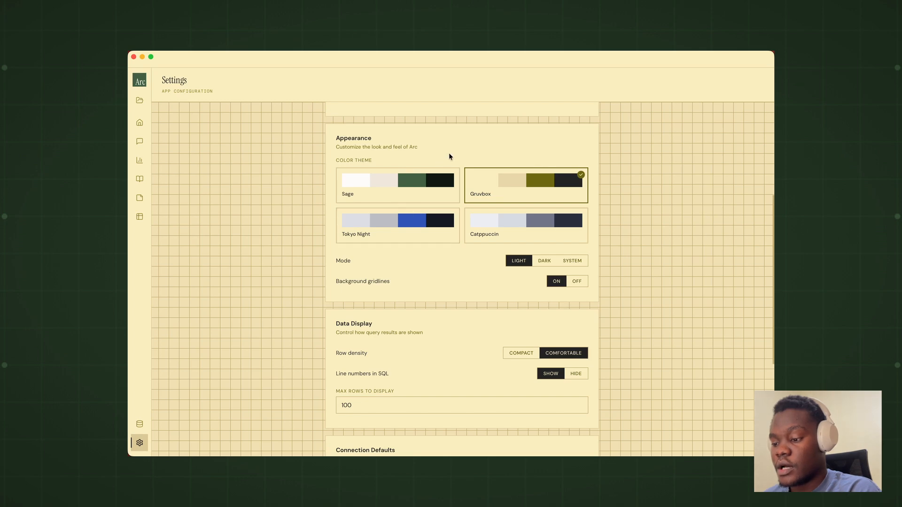
left_click(398, 189)
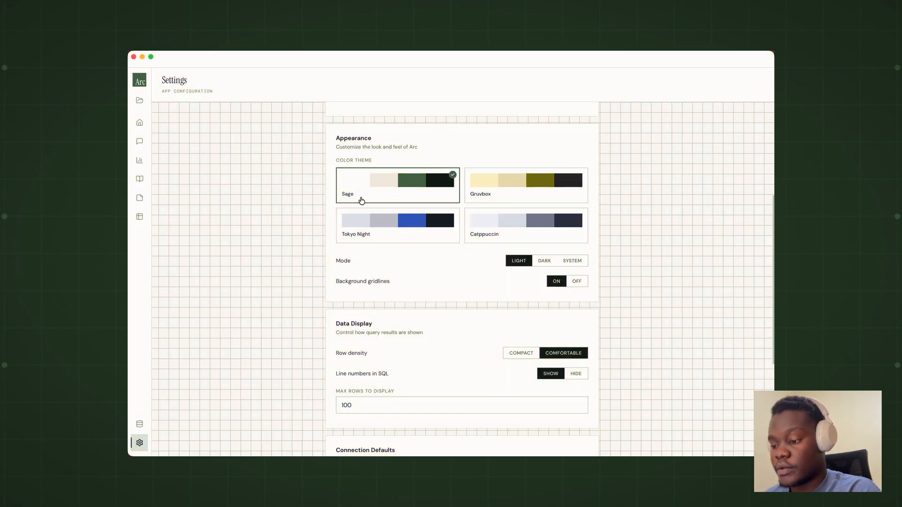
left_click(544, 260)
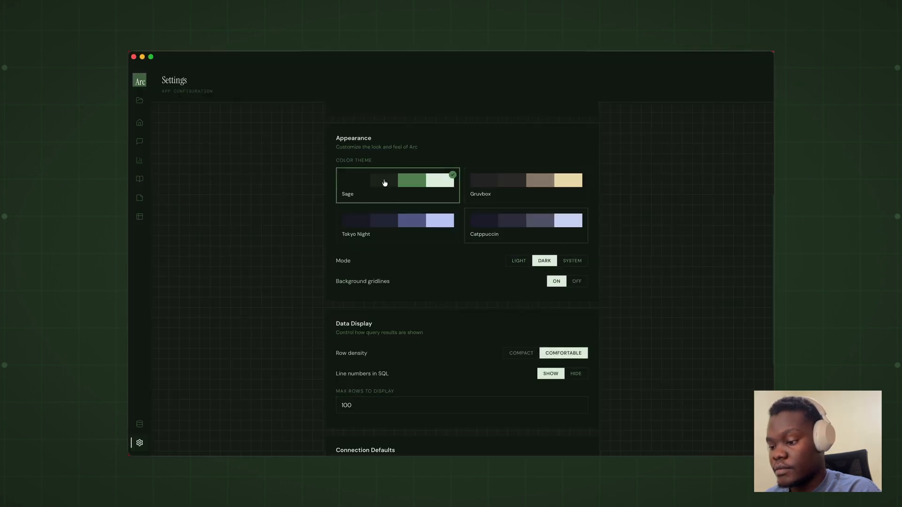
scroll(477, 294, "down", 5)
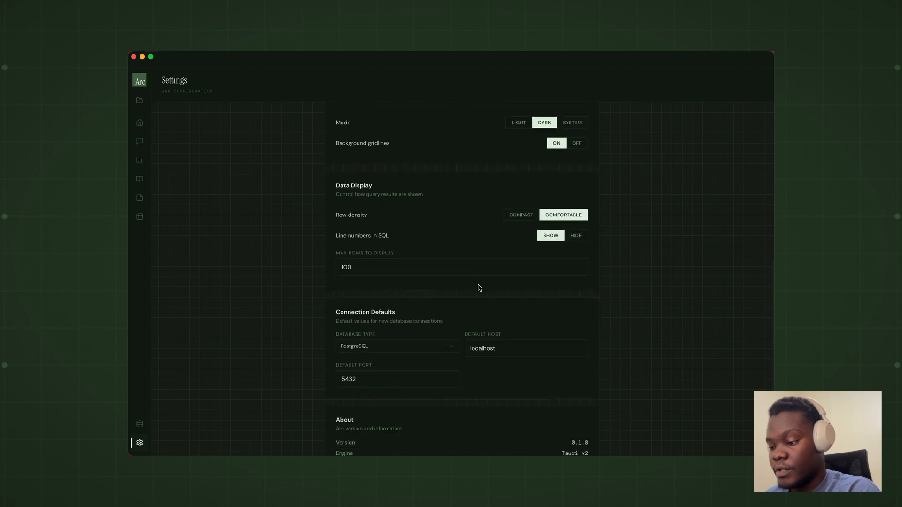
scroll(478, 288, "up", 8)
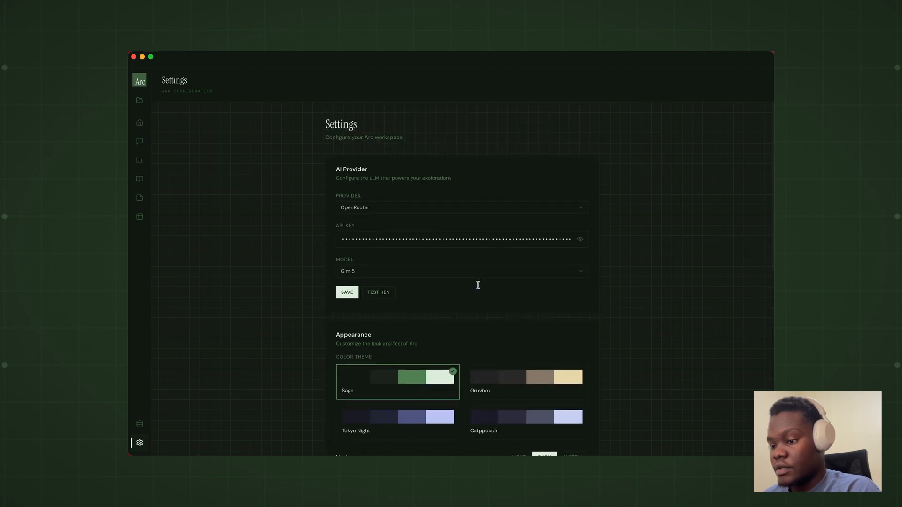